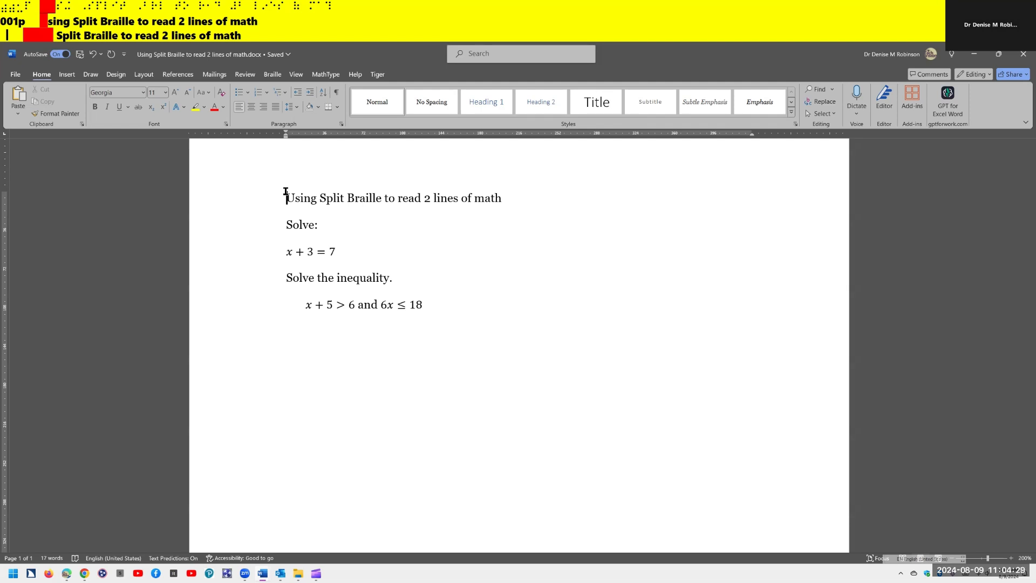
Open the JAWS settings for Default (All Applications) and search for "braille m" to reach the Braille Mode setting.
{"action": "key", "text": "Insert+6"}
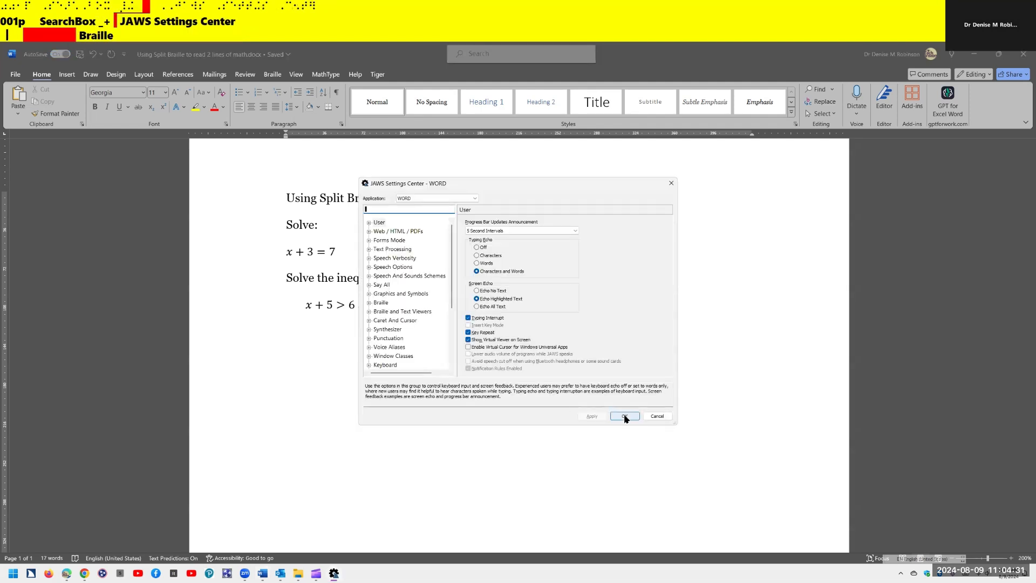
{"action": "key", "text": "ctrl"}
{"action": "key", "text": "ctrl+shift+d"}
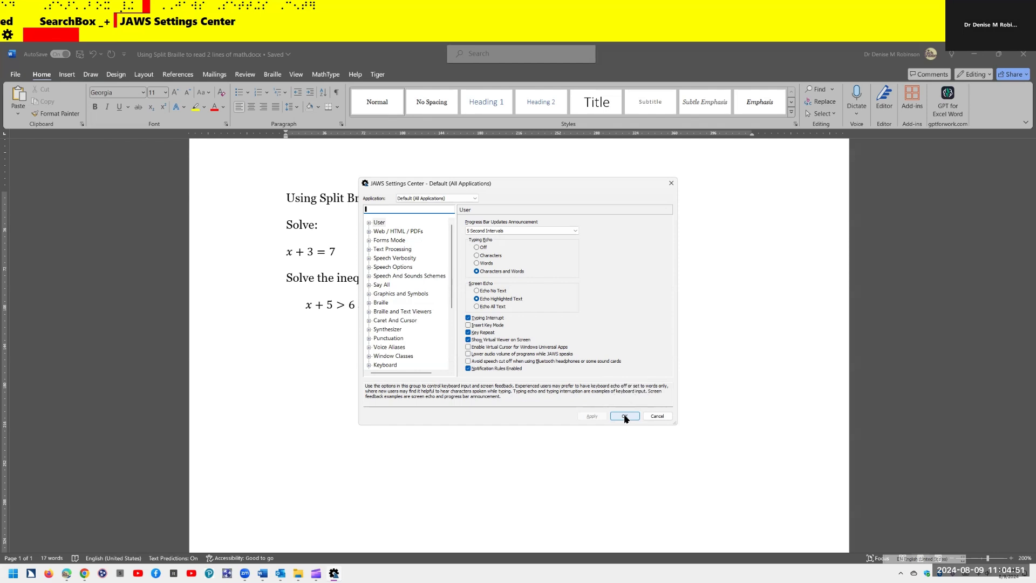
{"action": "type", "text": "br"}
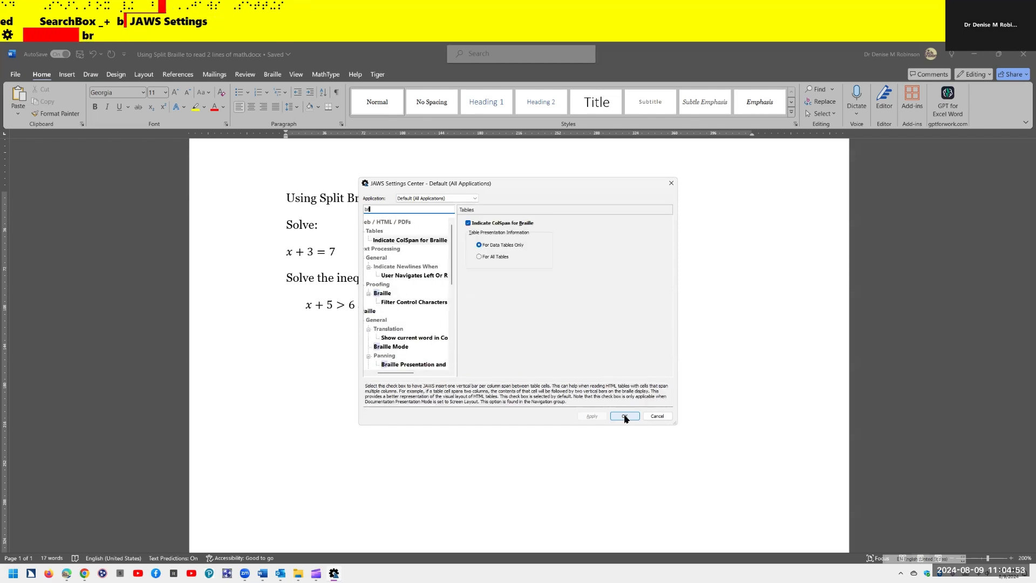
{"action": "type", "text": "ai"}
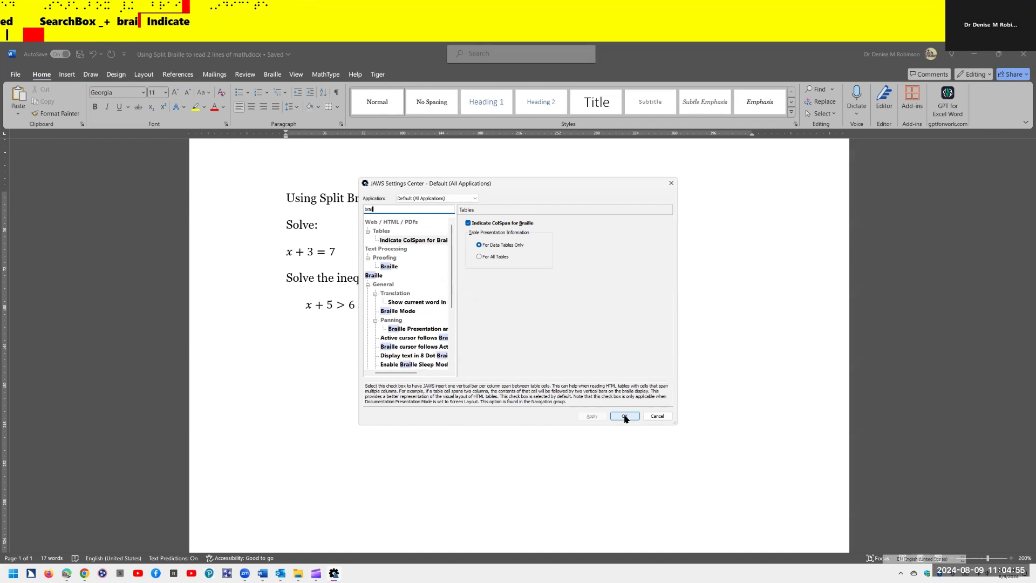
{"action": "type", "text": "lle m"}
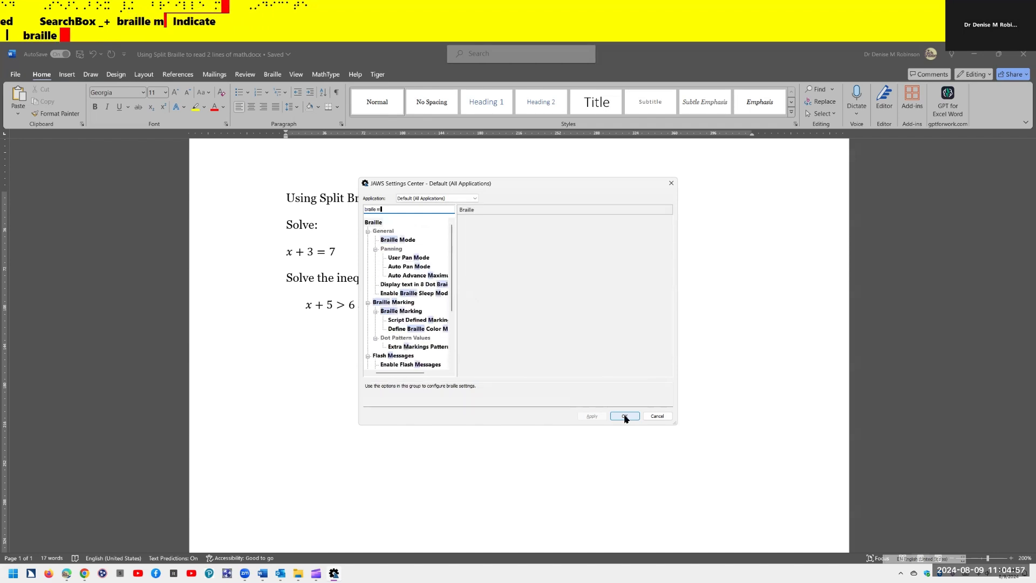
{"action": "key", "text": "Tab"}
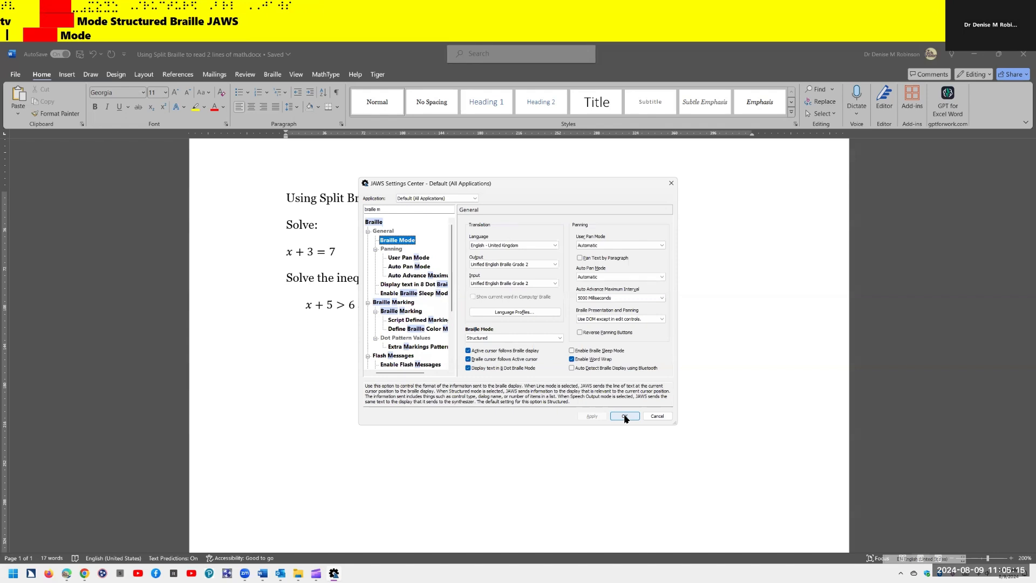
{"action": "key", "text": "Tab"}
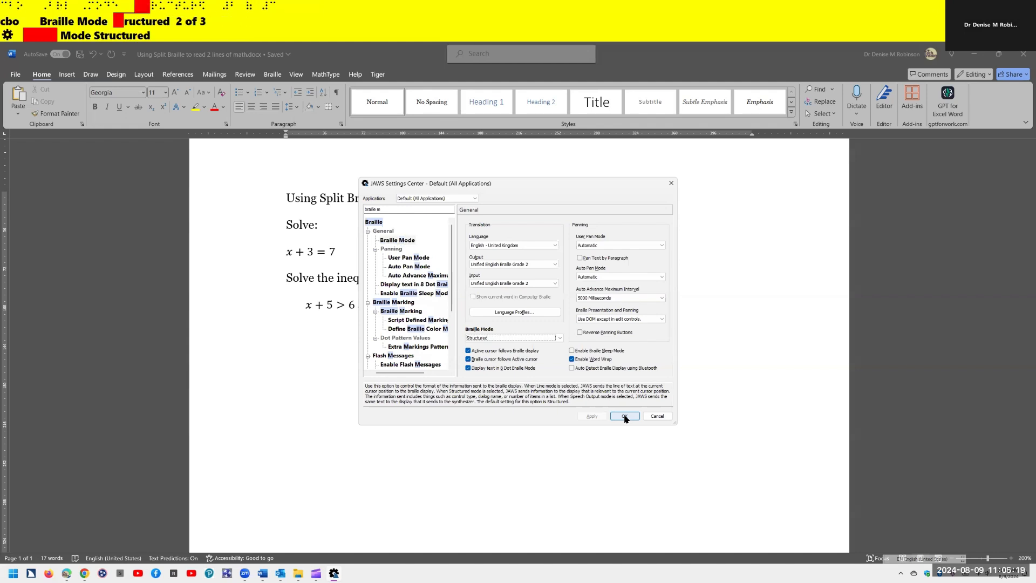
Set the English - United Kingdom braille profile to use Unified English Braille (UEB Math) for math and apply the settings.
{"action": "key", "text": "alt+f"}
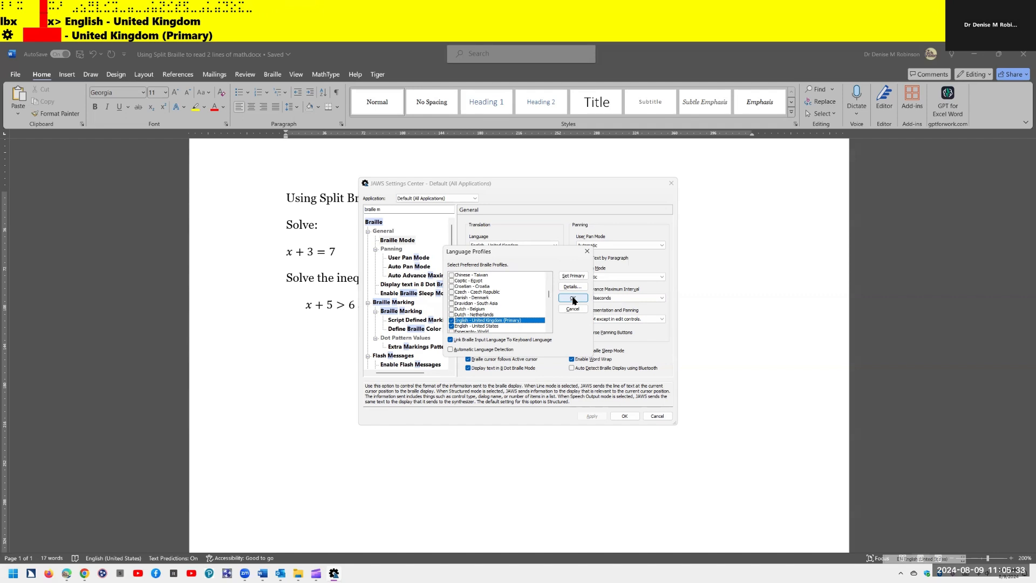
{"action": "key", "text": "alt+d"}
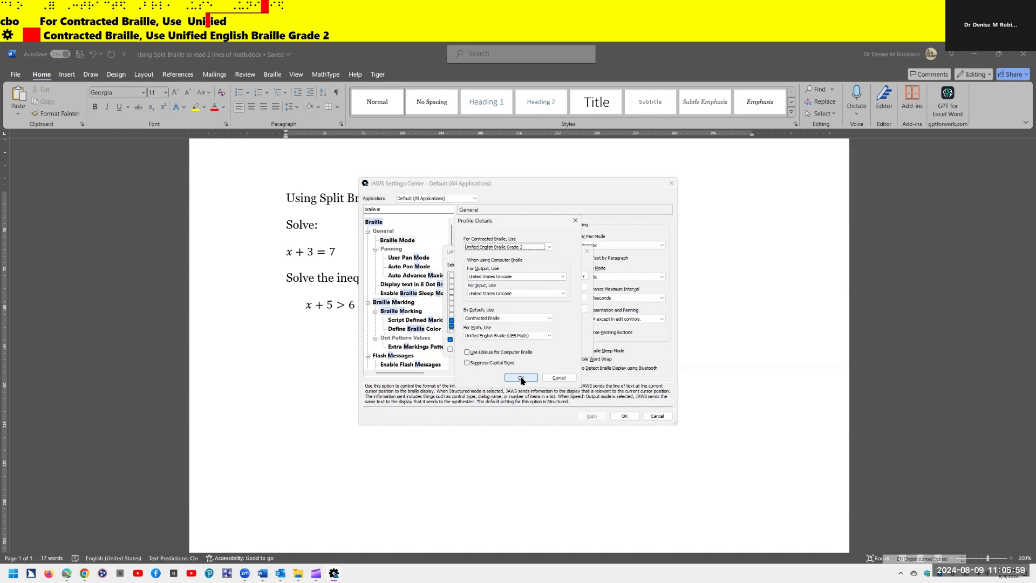
{"action": "key", "text": "alt+m"}
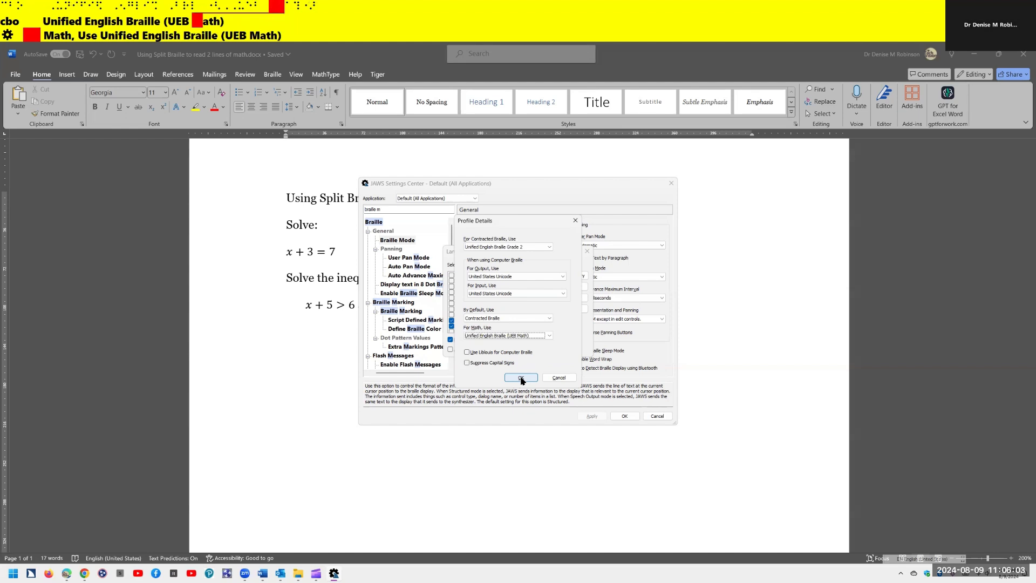
{"action": "key", "text": "ctrl"}
{"action": "key", "text": "Up"}
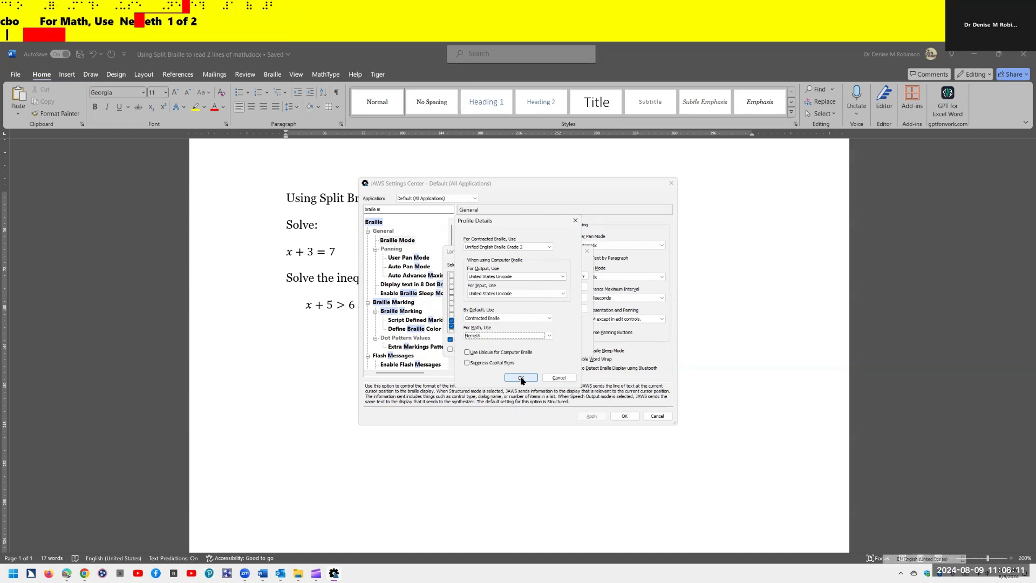
{"action": "key", "text": "Down"}
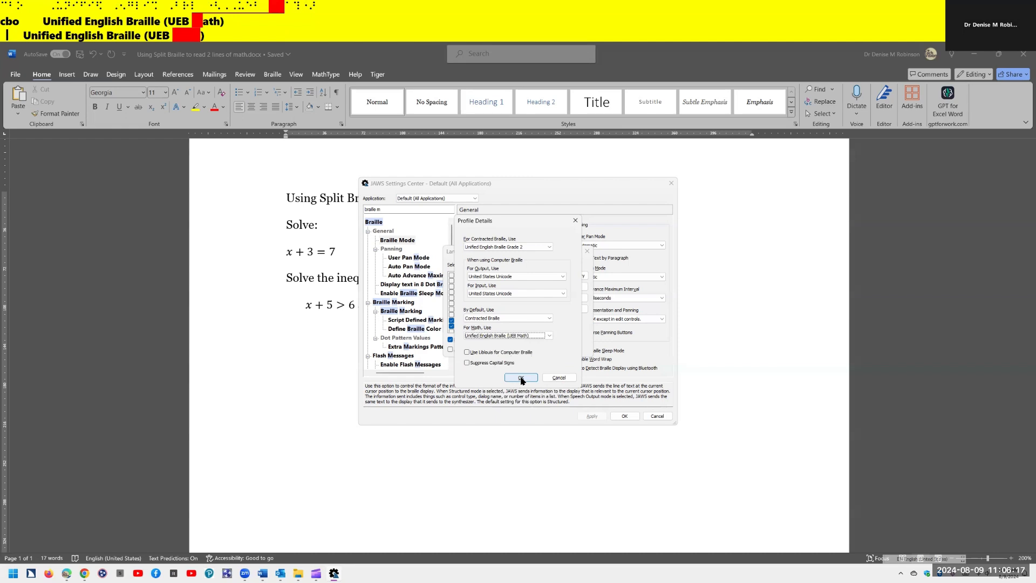
{"action": "key", "text": "Return"}
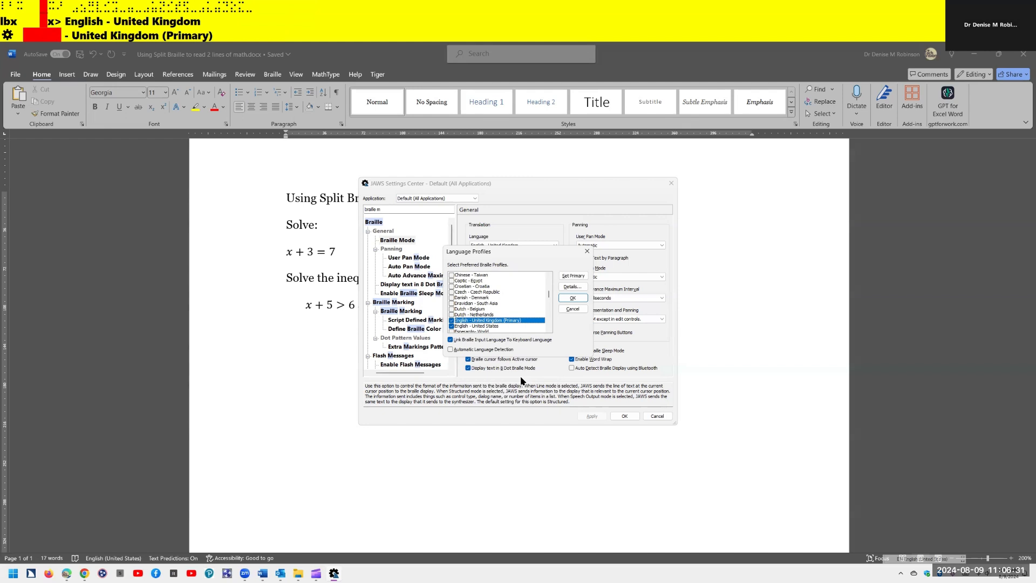
{"action": "key", "text": "Return"}
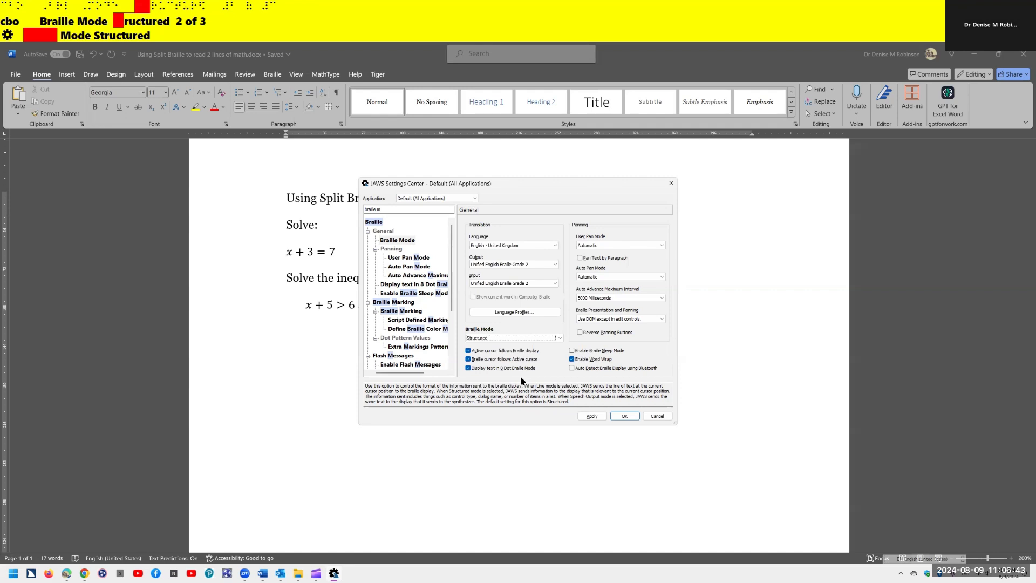
{"action": "key", "text": "alt+a"}
{"action": "key", "text": "Return"}
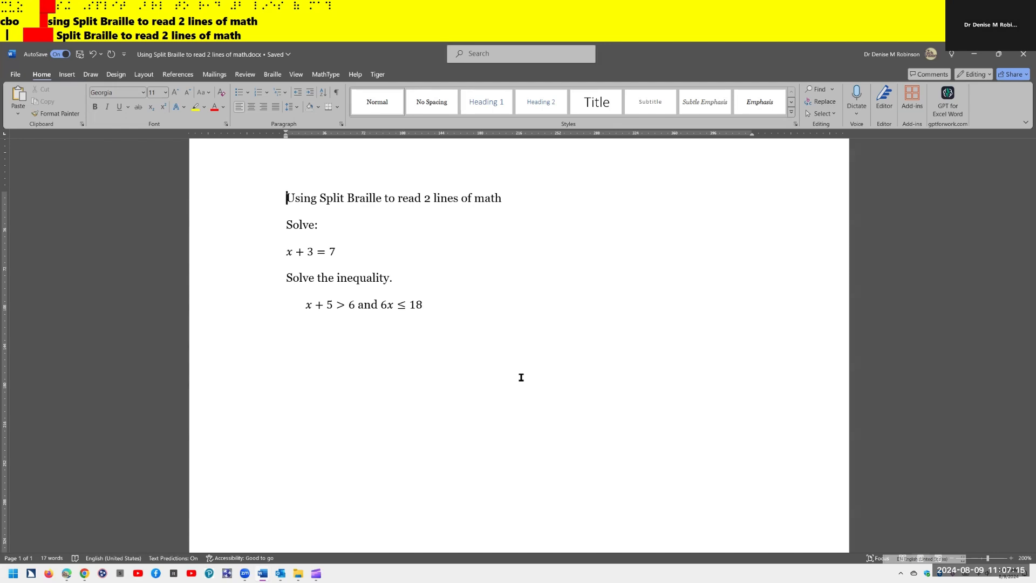
Set the JAWS braille view to the Buffered Text split.
{"action": "key", "text": "Insert+space"}
{"action": "key", "text": "b"}
{"action": "key", "text": "v"}
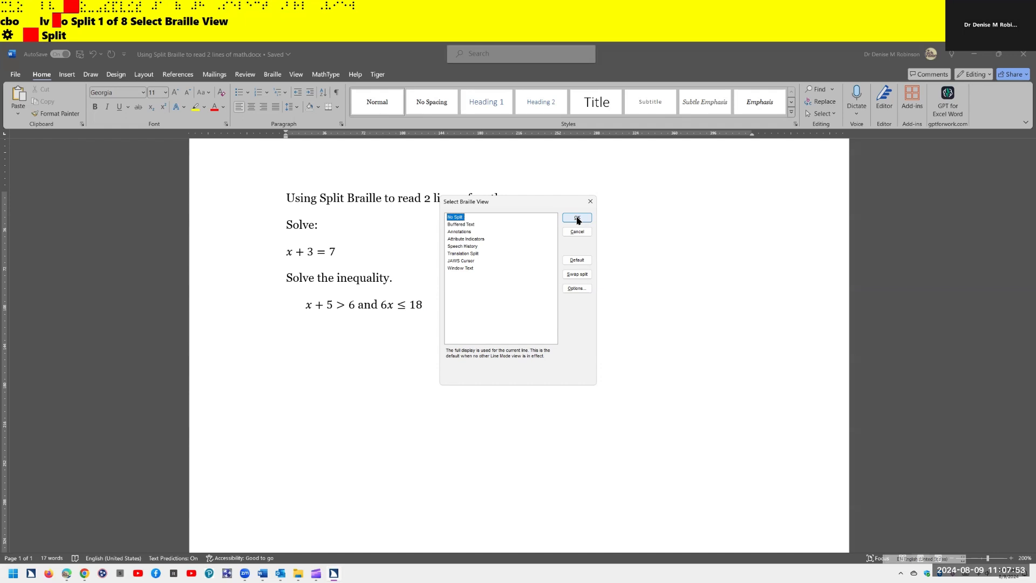
{"action": "key", "text": "Down"}
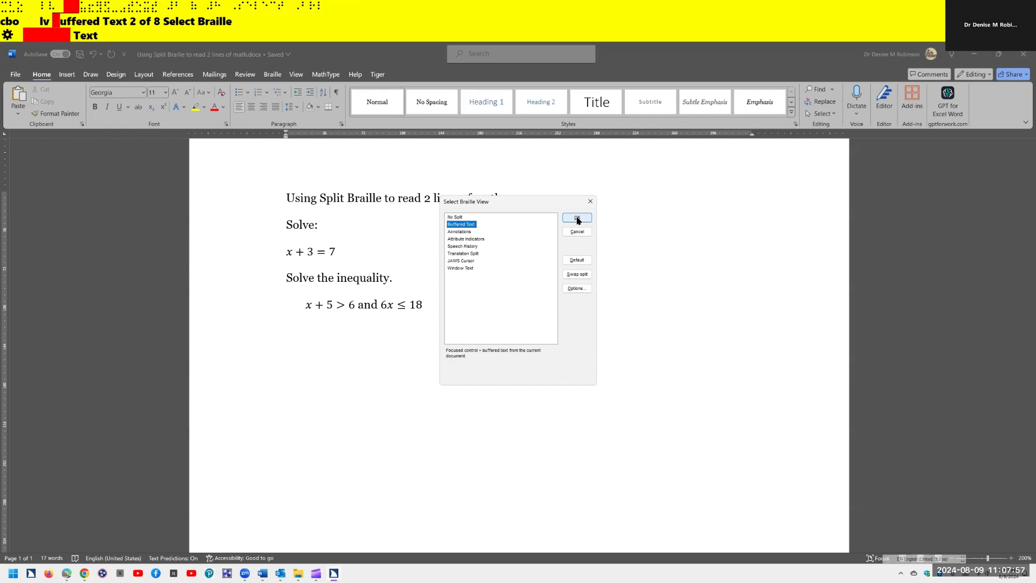
{"action": "key", "text": "Return"}
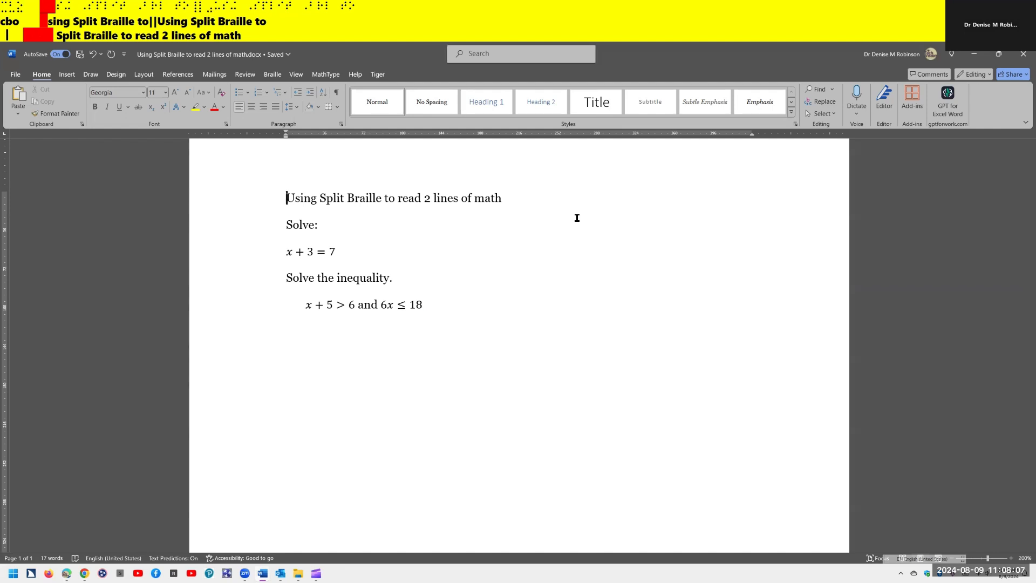
Add a blank line below the equation x + 3 = 7 and place that equation in the split braille buffer.
{"action": "key", "text": "Down"}
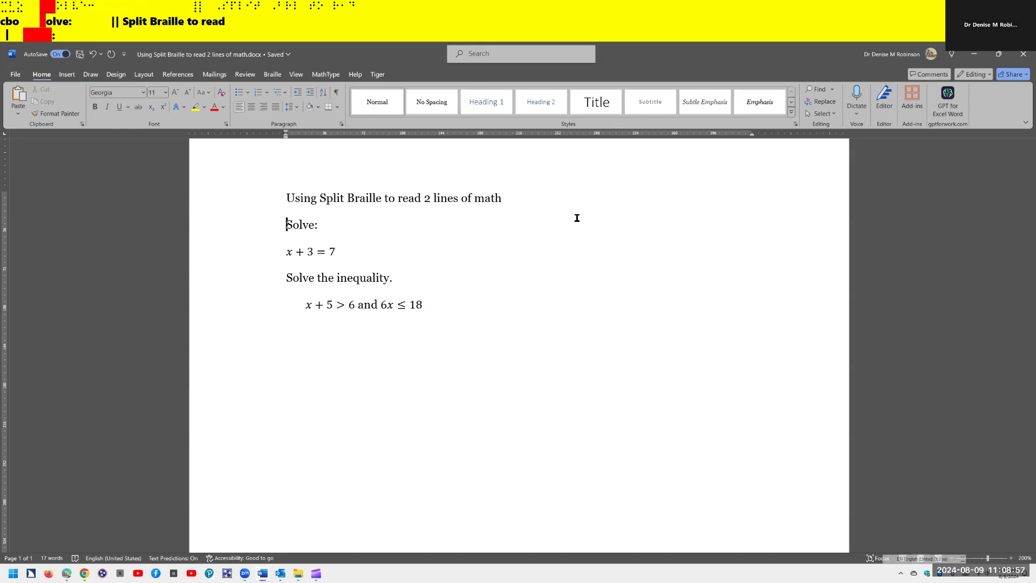
{"action": "key", "text": "Down"}
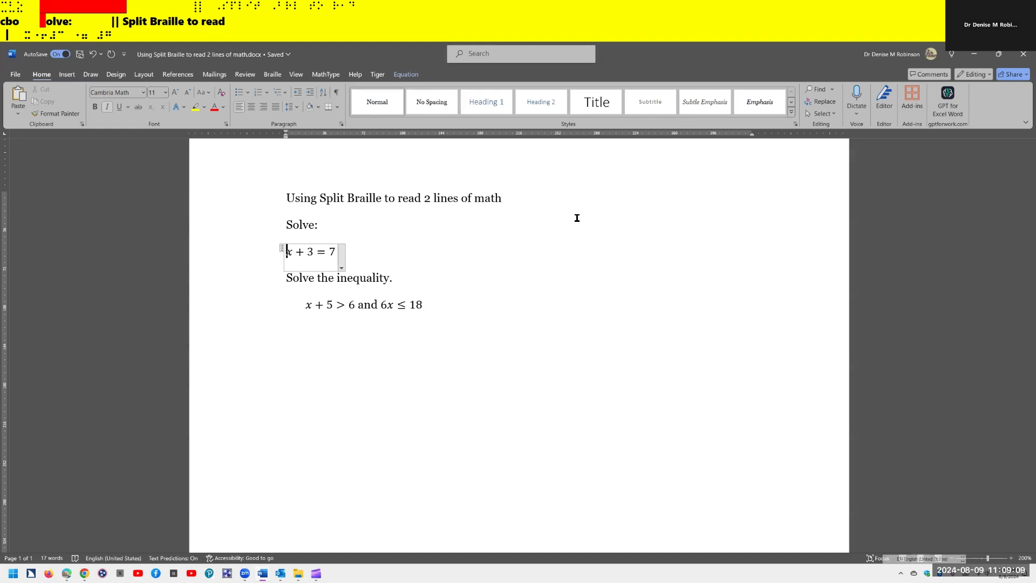
{"action": "key", "text": "End"}
{"action": "key", "text": "Return"}
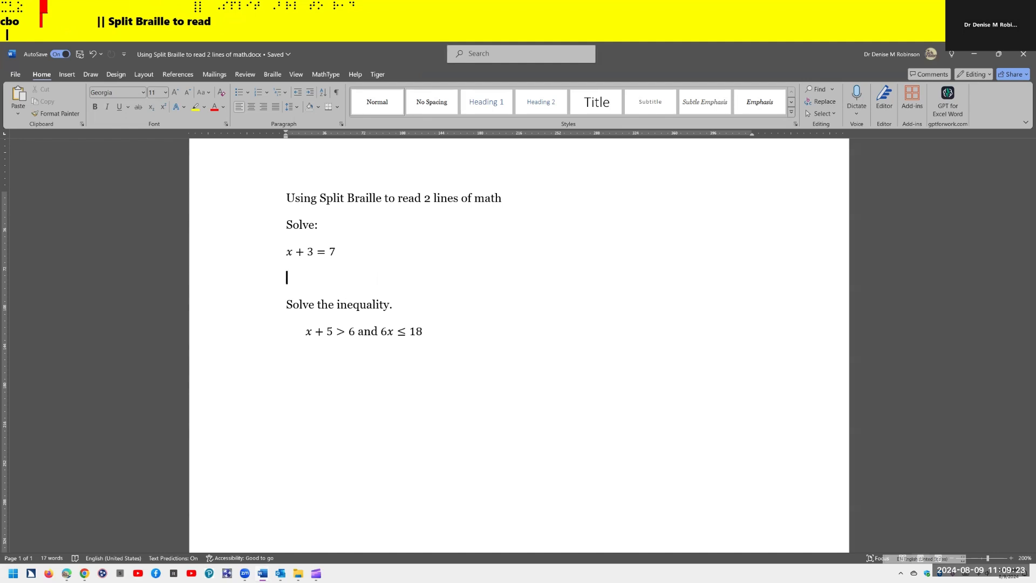
{"action": "key", "text": "Up"}
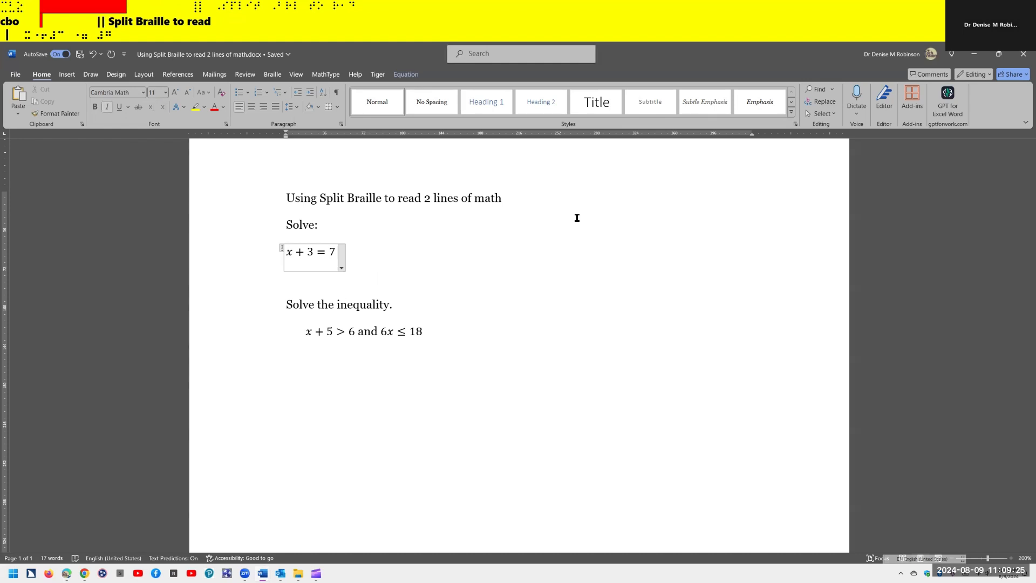
{"action": "key", "text": "End"}
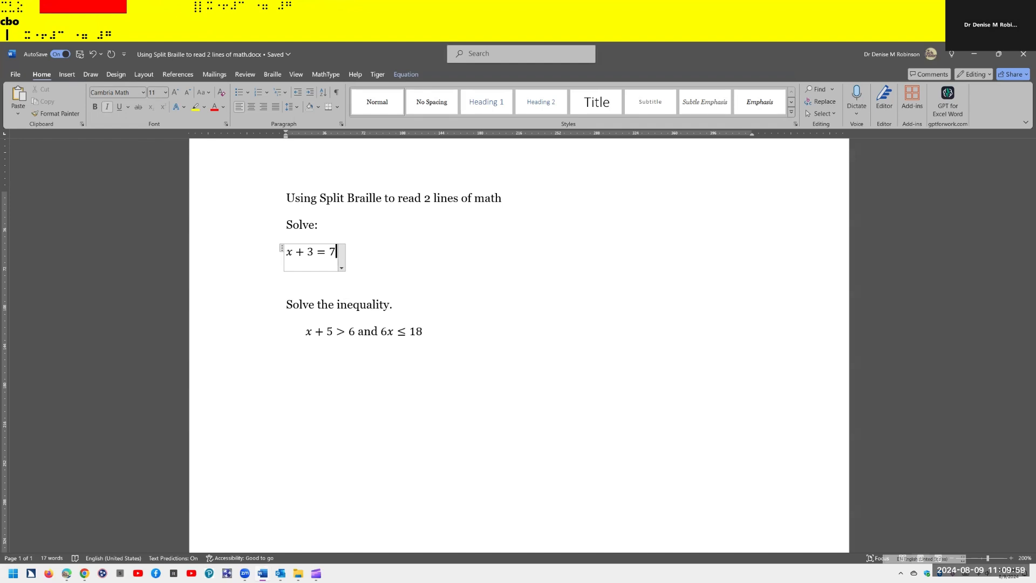
Start a new line below x + 3 = 7 and enter x + 3 − 3 = 7 − 3 in UEB in the Braille Math Editor.
{"action": "key", "text": "Return"}
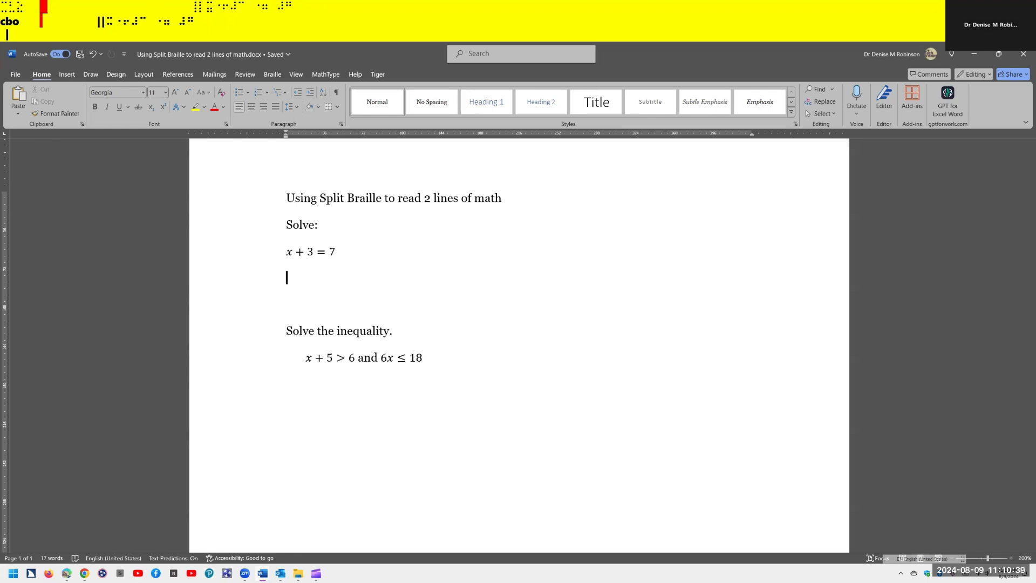
{"action": "key", "text": "Insert+space"}
{"action": "key", "text": "equal"}
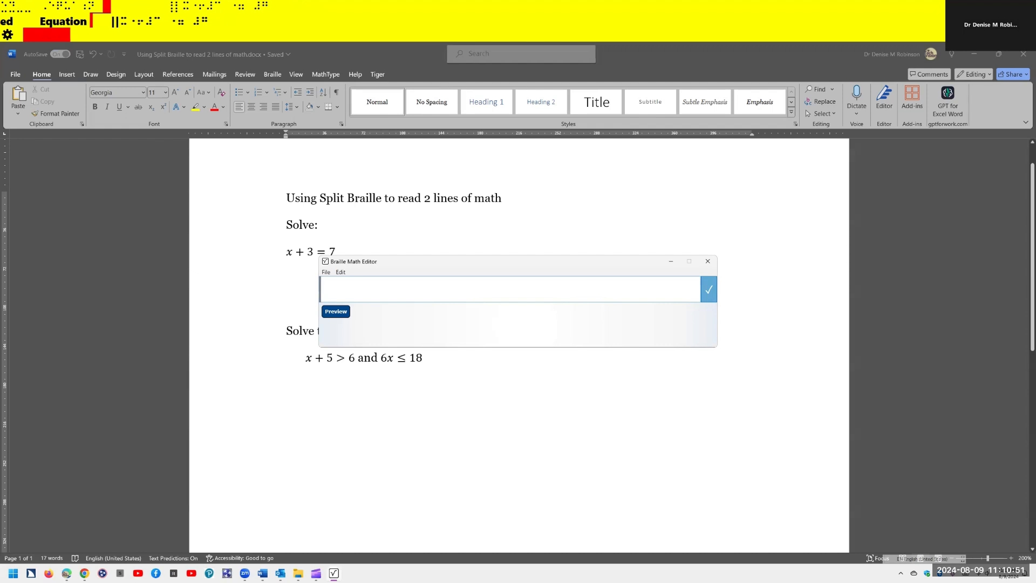
{"action": "type", "text": "⠰"}
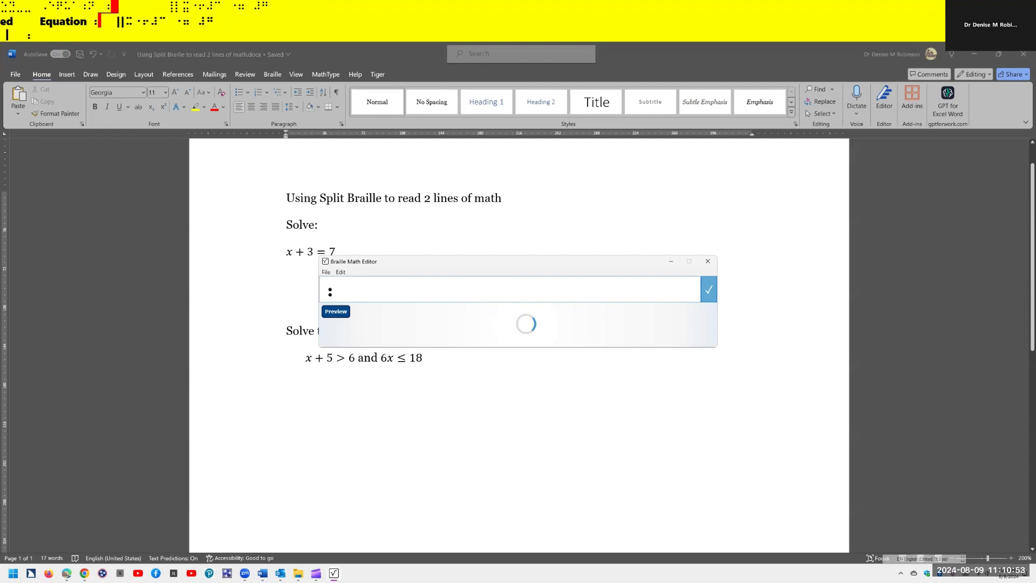
{"action": "type", "text": "⠭ ⠐"}
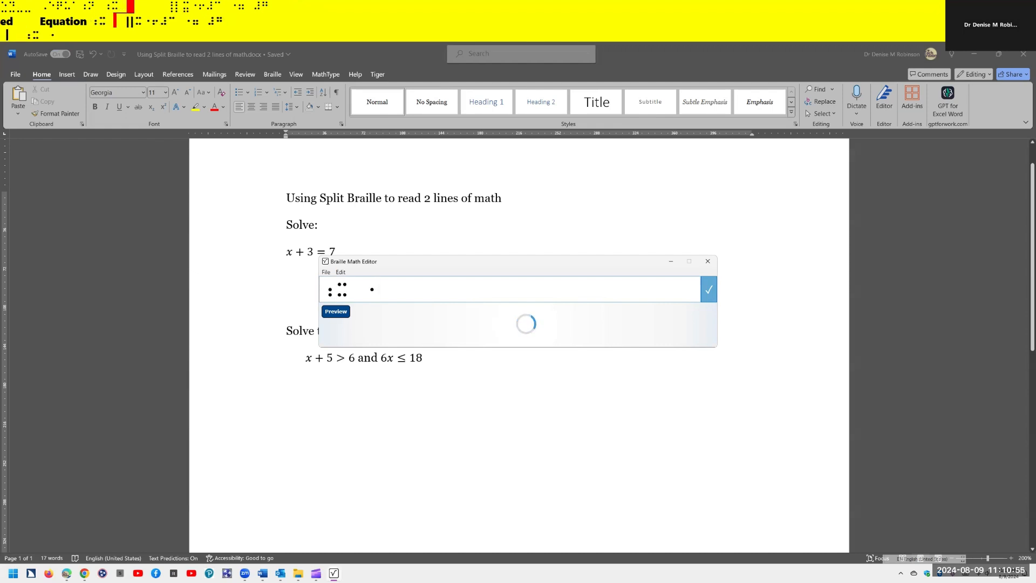
{"action": "type", "text": "⠖ ⠼⠉"}
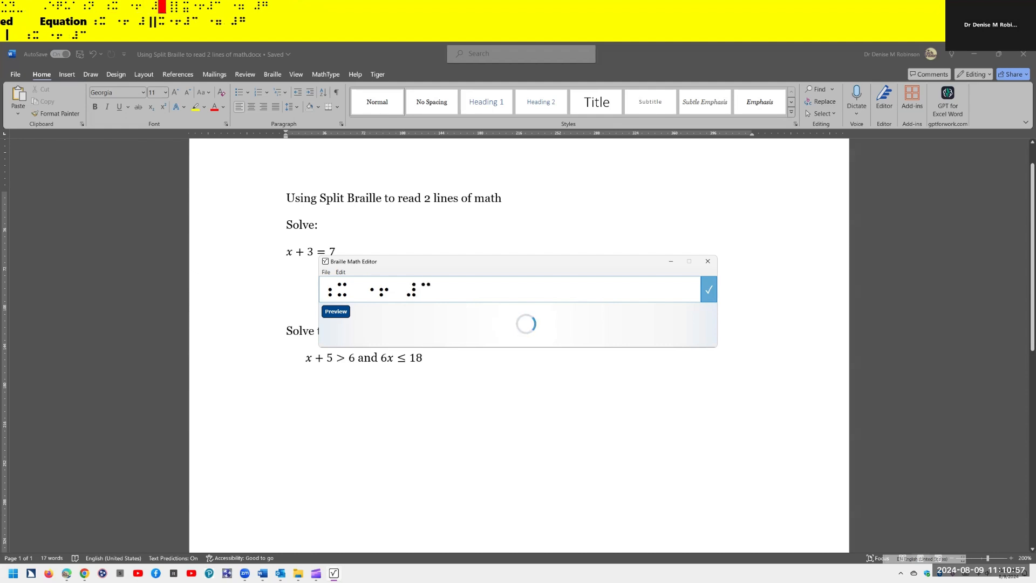
{"action": "type", "text": "⠐⠤⠼⠉ ⠂"}
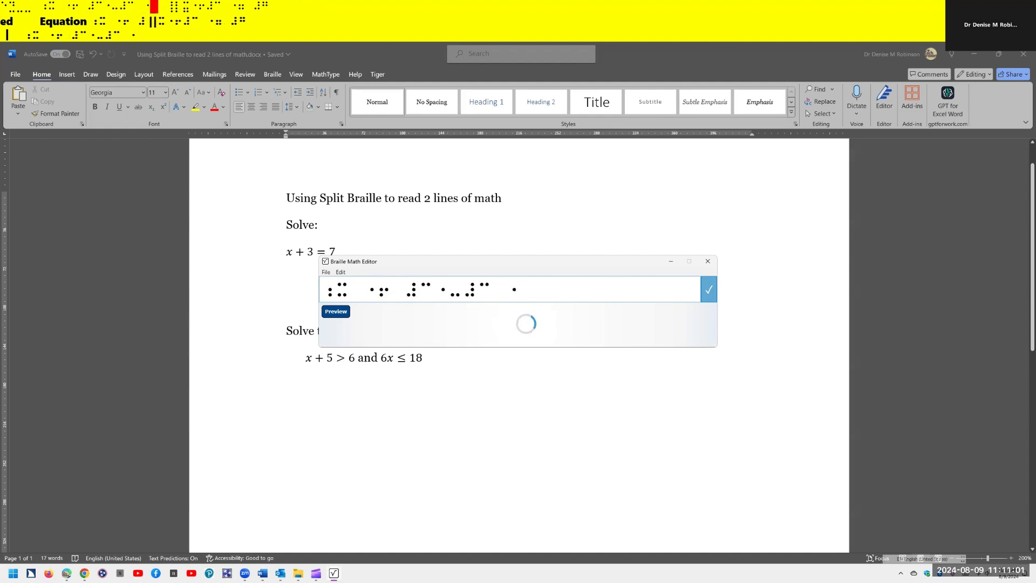
{"action": "type", "text": "⠶"}
{"action": "type", "text": " ⠼⠛"}
{"action": "type", "text": " ⠂⠤"}
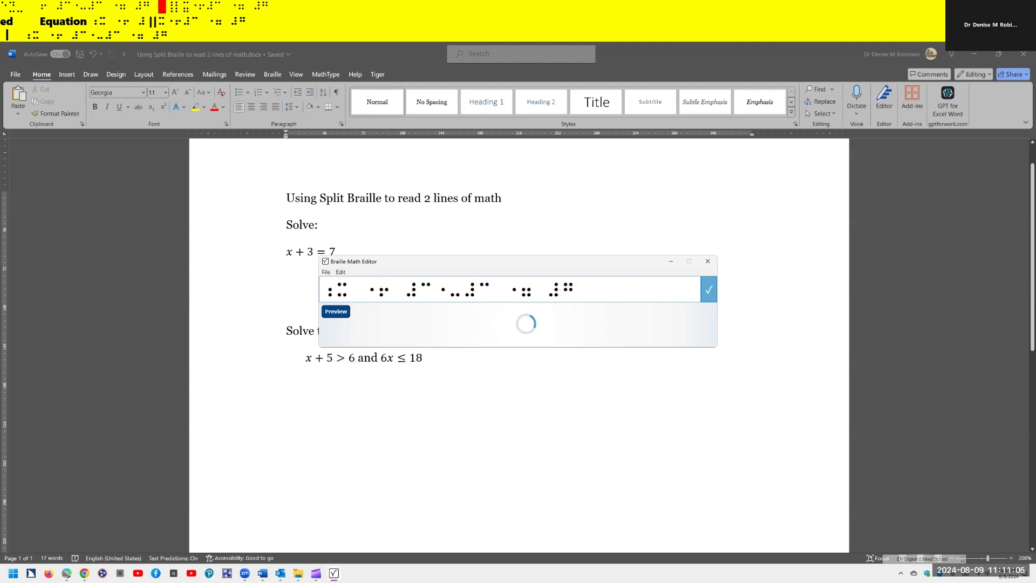
{"action": "type", "text": "⠼⠉"}
Re-enter the 7 after the equals sign in the braille equation and insert the equation into the document.
{"action": "key", "text": "Left"}
{"action": "key", "text": "Left"}
{"action": "key", "text": "Left"}
{"action": "key", "text": "Left"}
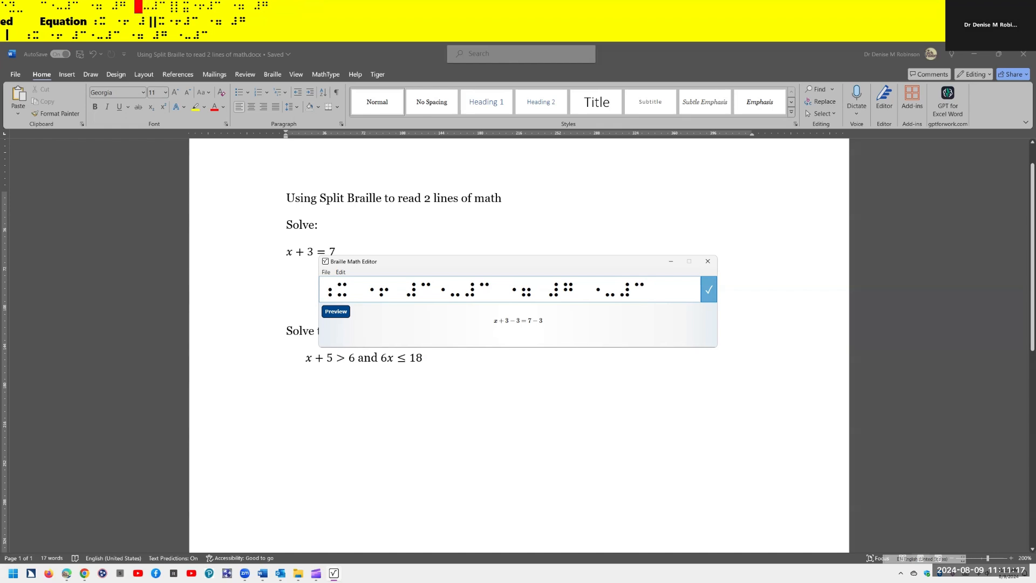
{"action": "key", "text": "Left"}
{"action": "key", "text": "Left"}
{"action": "key", "text": "Delete"}
{"action": "type", "text": "3"}
{"action": "key", "text": "BackSpace"}
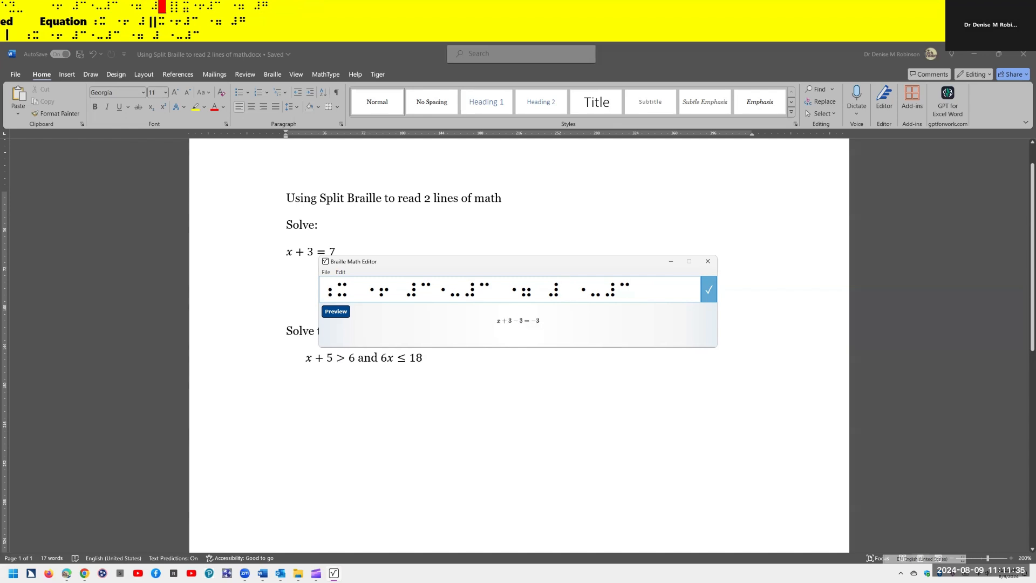
{"action": "type", "text": "⠛"}
{"action": "key", "text": "Return"}
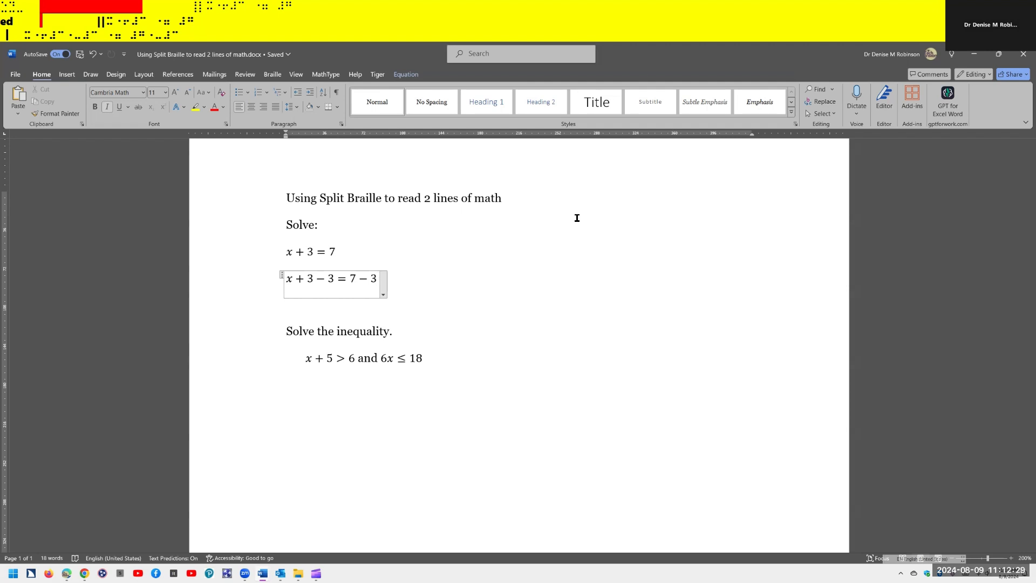
Add a blank line below x + 3 − 3 = 7 − 3 and place that equation in the split braille buffer.
{"action": "key", "text": "Return"}
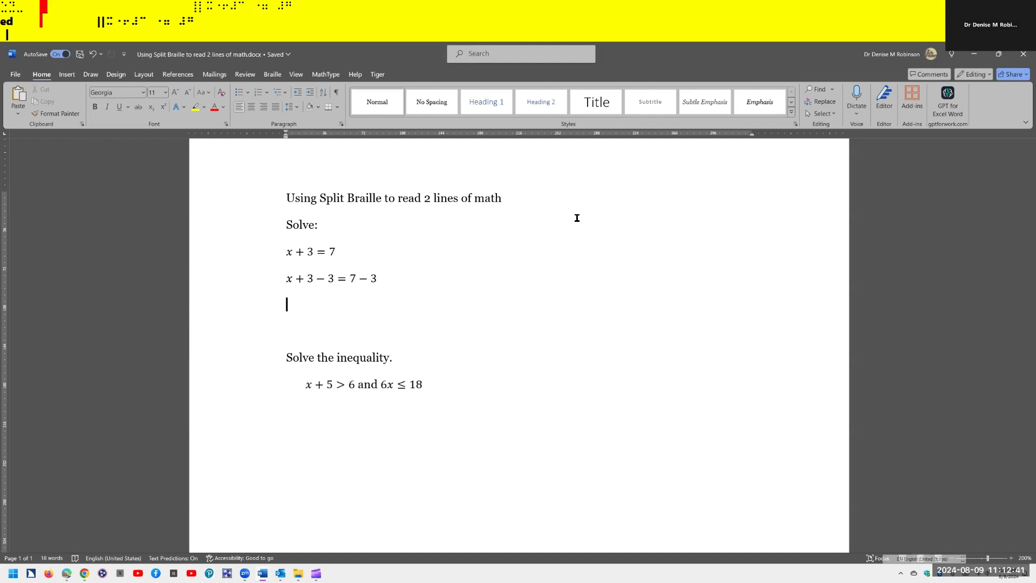
{"action": "key", "text": "Up"}
{"action": "key", "text": "End"}
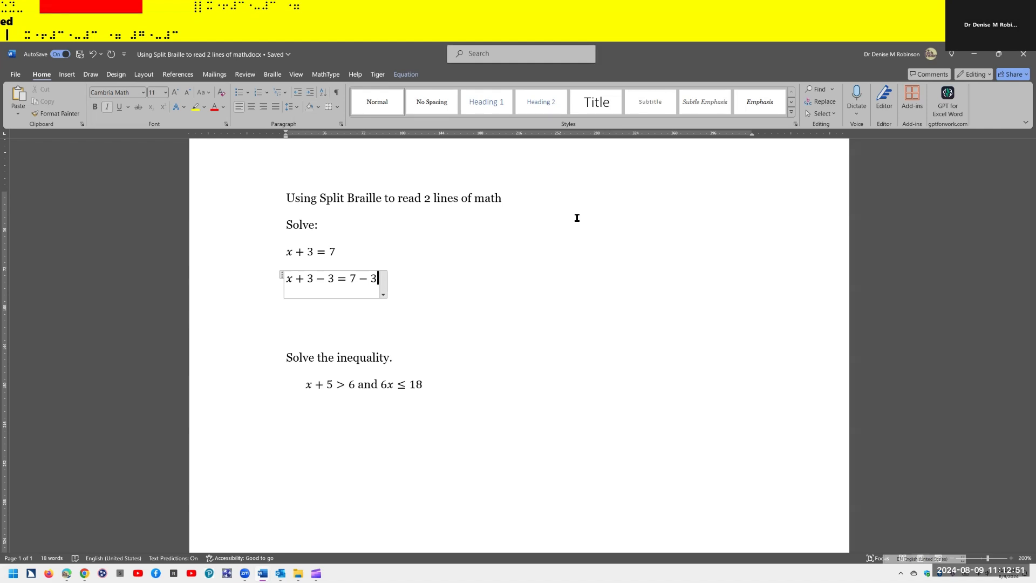
Start a new line below x + 3 − 3 = 7 − 3 and insert x = 4 in UEB through the Braille Math Editor.
{"action": "key", "text": "Return"}
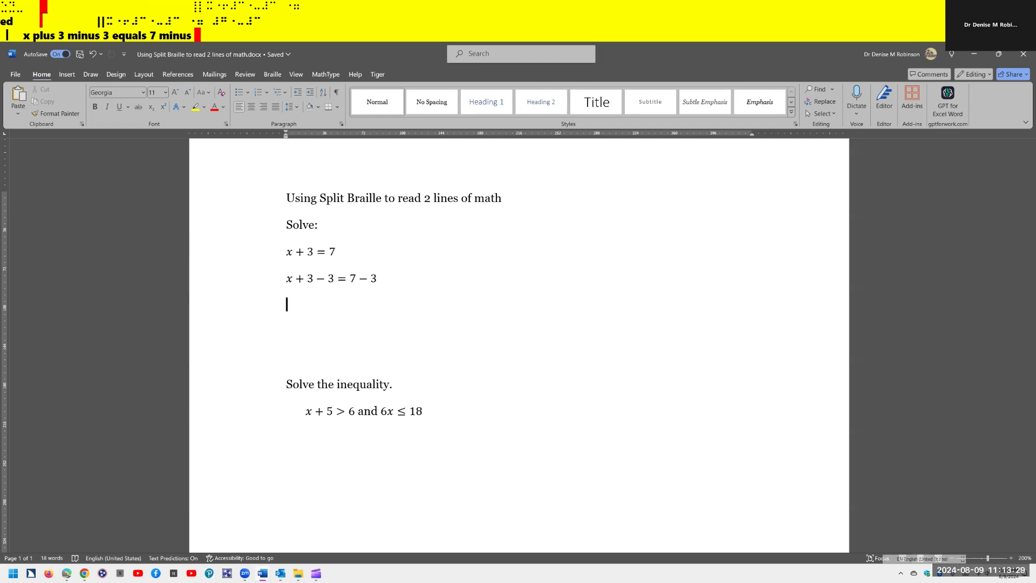
{"action": "key", "text": "Insert+space"}
{"action": "key", "text": "equal"}
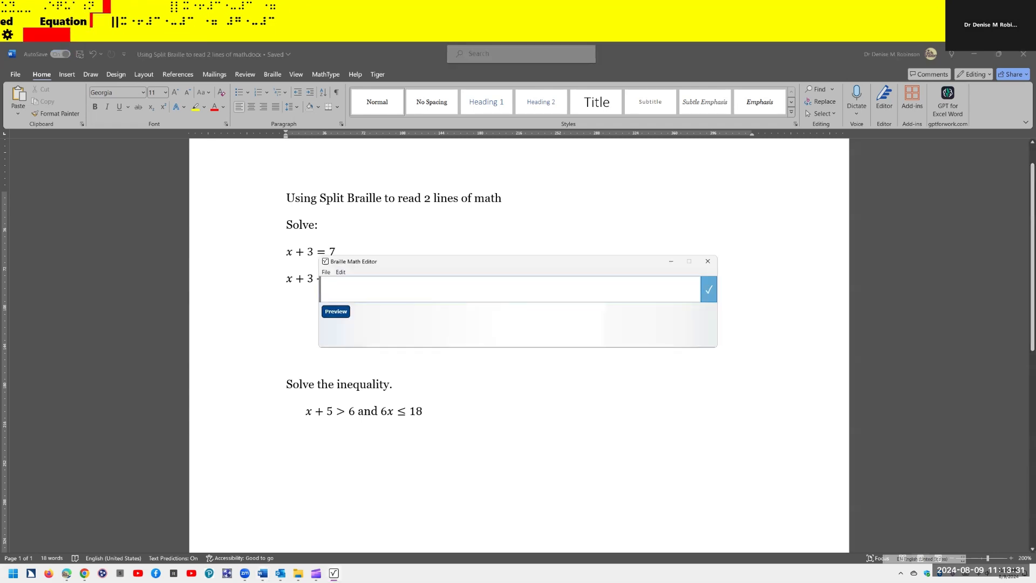
{"action": "type", "text": "⠆"}
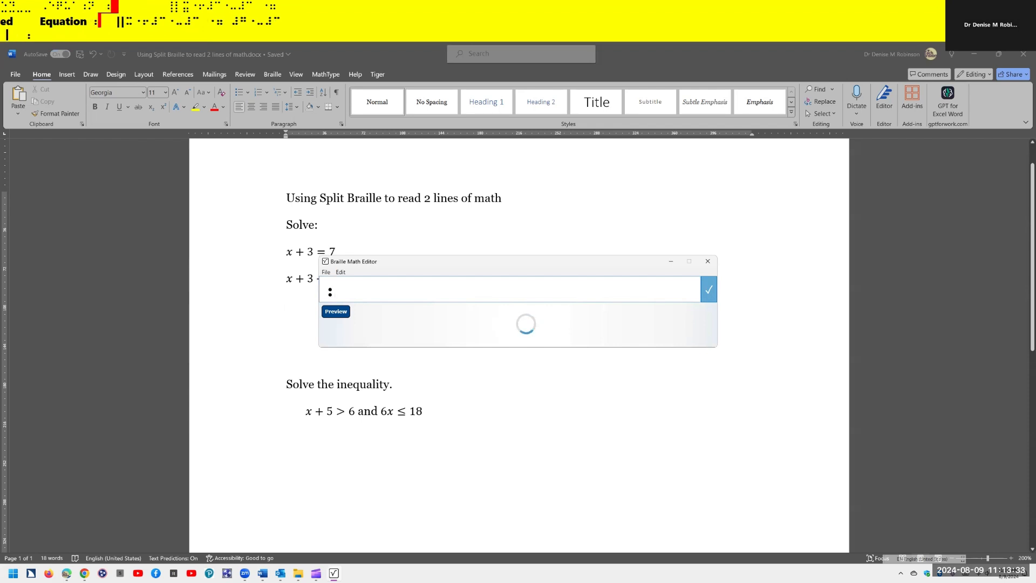
{"action": "type", "text": "⠭ ⠐"}
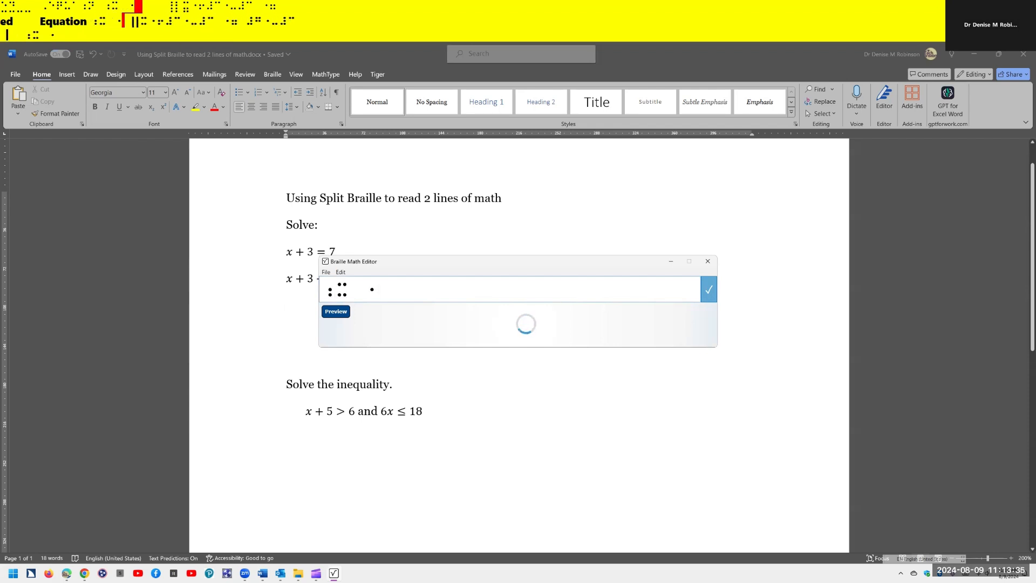
{"action": "type", "text": "⠖ ⠼⠉"}
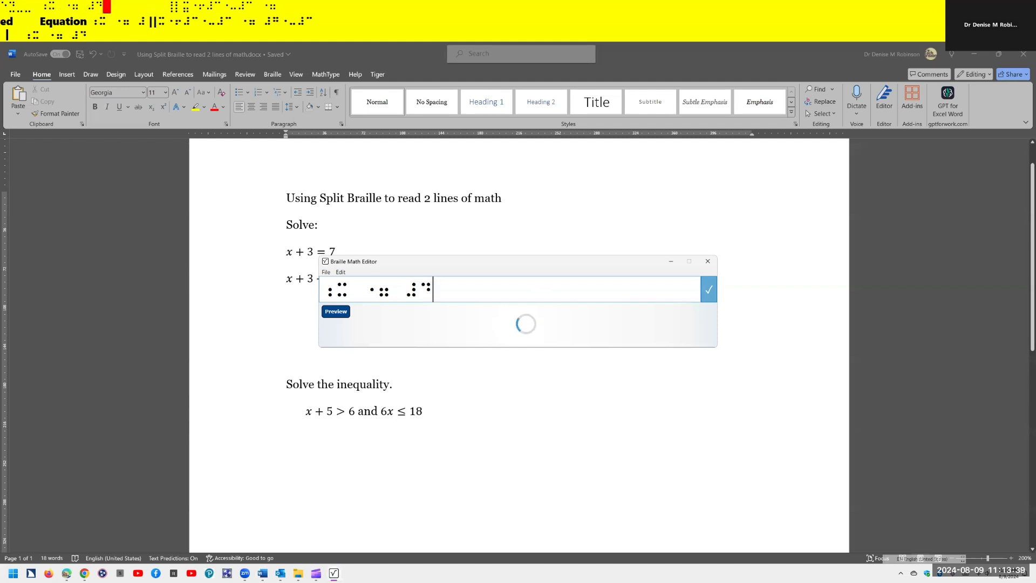
{"action": "key", "text": "Return"}
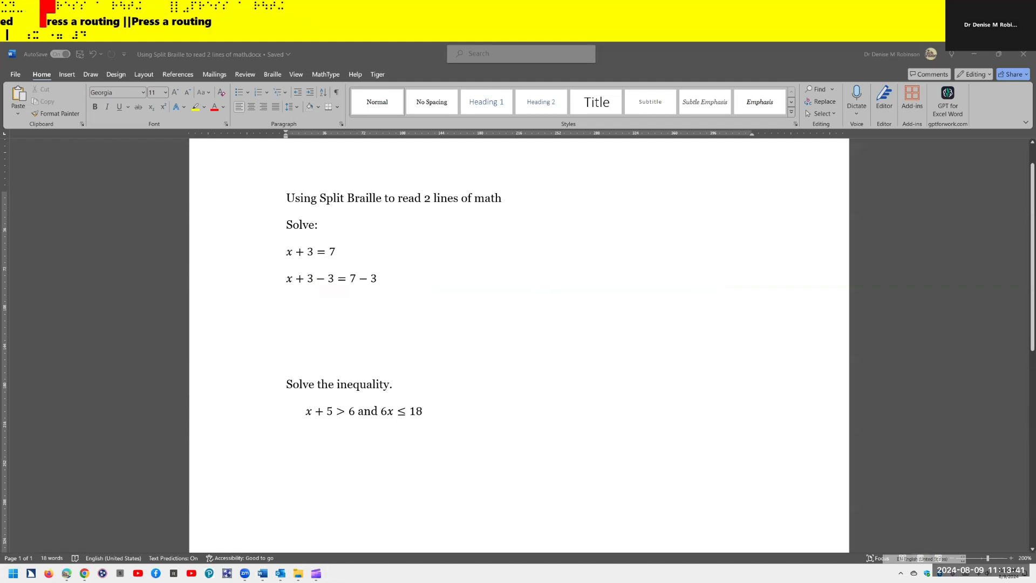
{"action": "type", "text": "x = 4"}
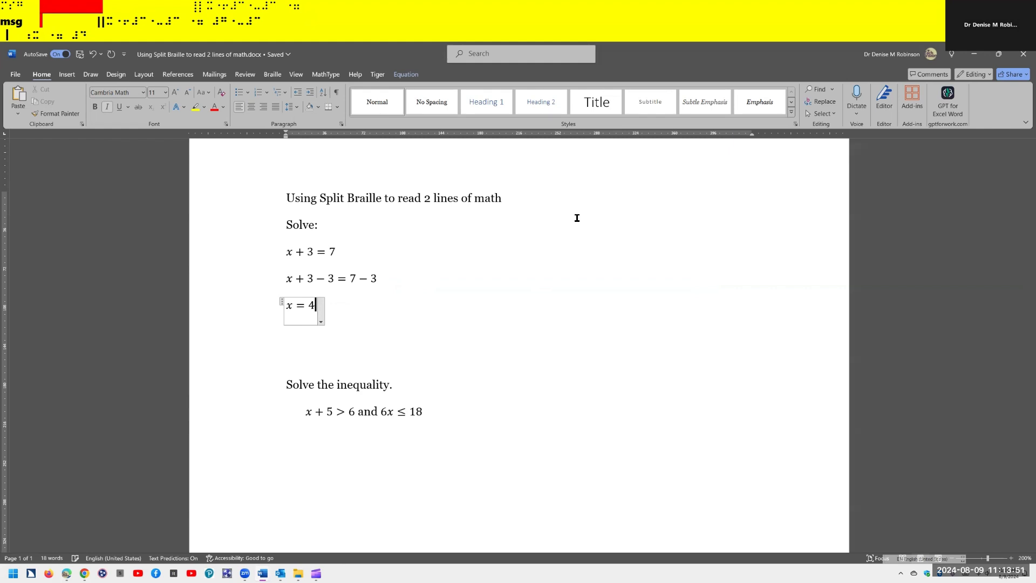
Delete the two blank lines between x = 4 and the heading "Solve the inequality.".
{"action": "key", "text": "Down"}
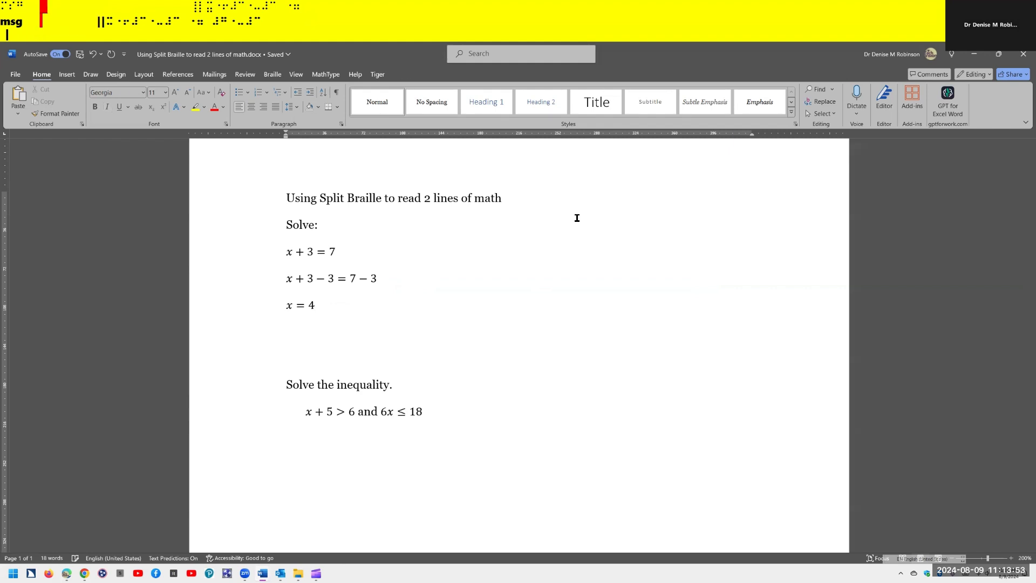
{"action": "key", "text": "Delete"}
{"action": "key", "text": "Delete"}
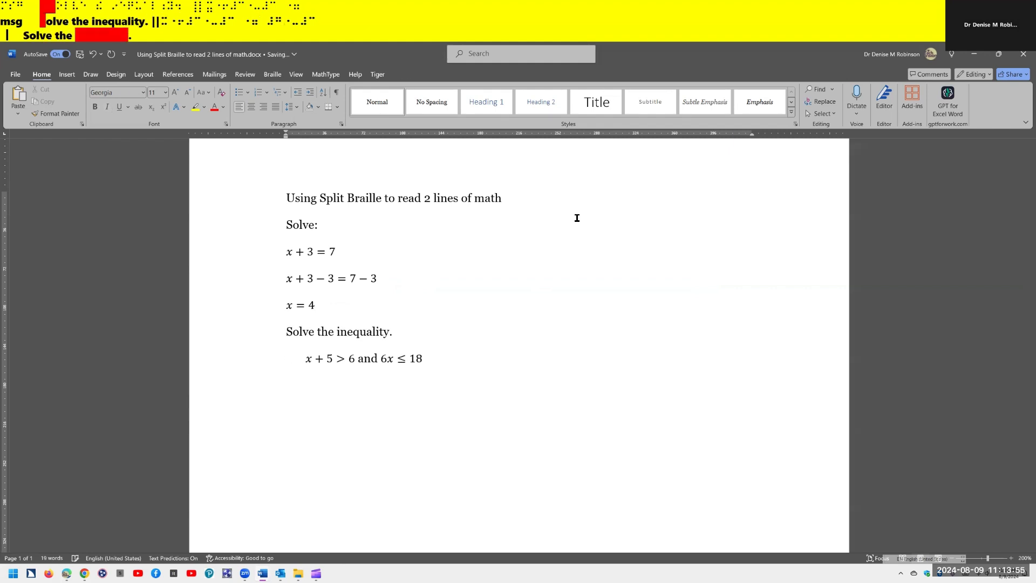
{"action": "key", "text": "Up"}
{"action": "key", "text": "Down"}
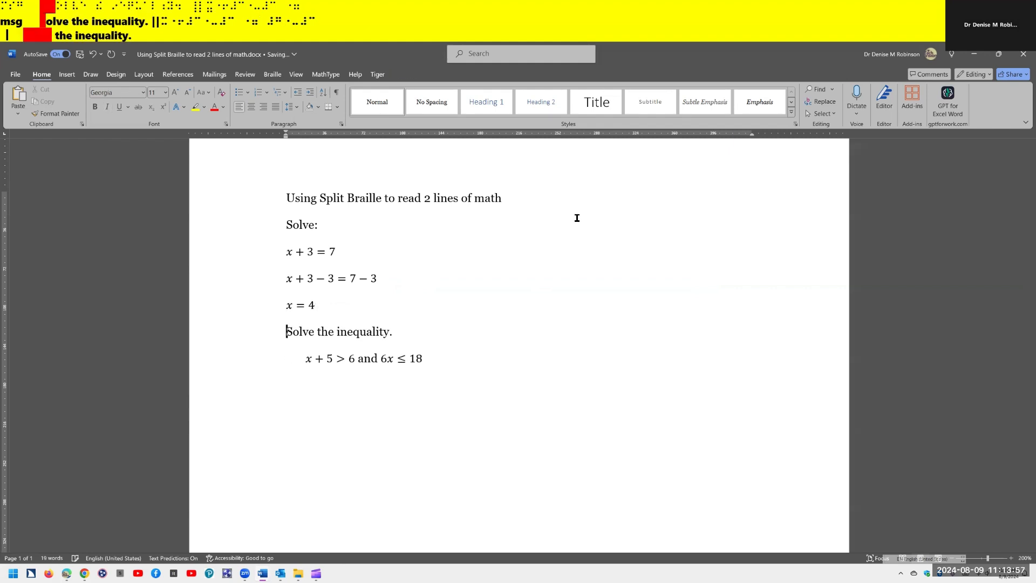
Split the compound inequality after x + 5 > 6 so that "and 6x ≤ 18" starts on its own line.
{"action": "key", "text": "Down"}
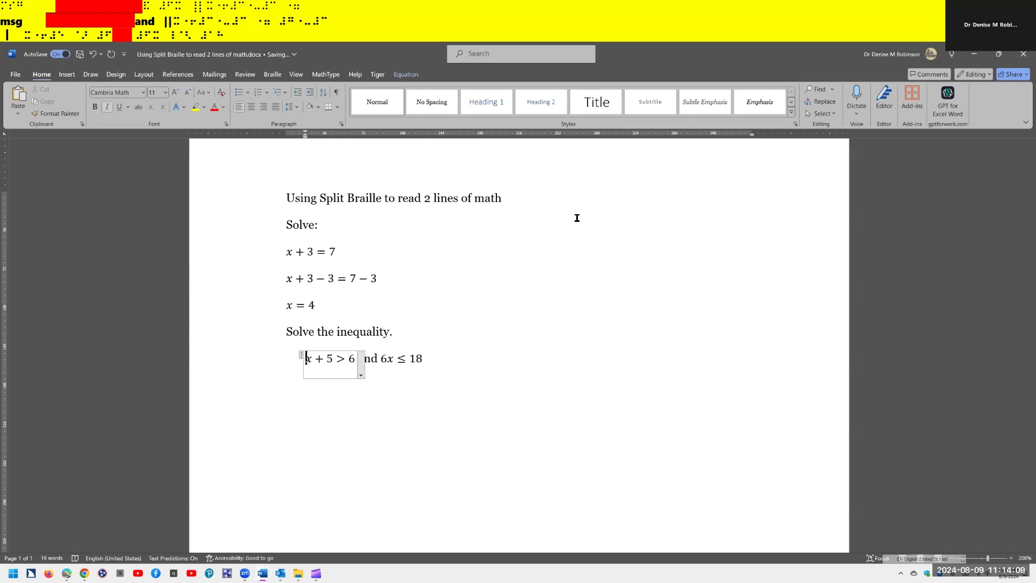
{"action": "key", "text": "Right"}
{"action": "key", "text": "Right"}
{"action": "key", "text": "Right"}
{"action": "key", "text": "Right"}
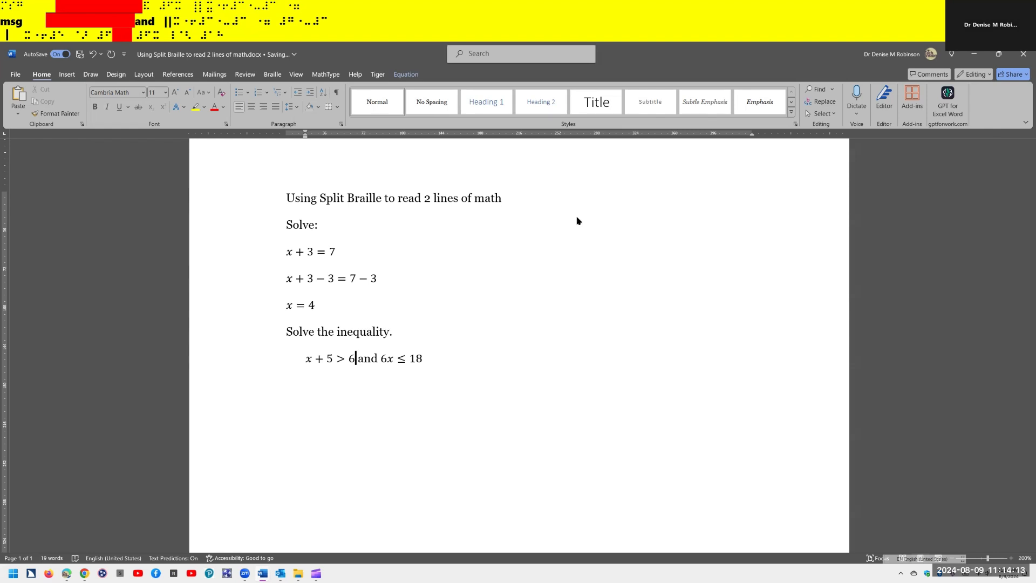
{"action": "key", "text": "Return"}
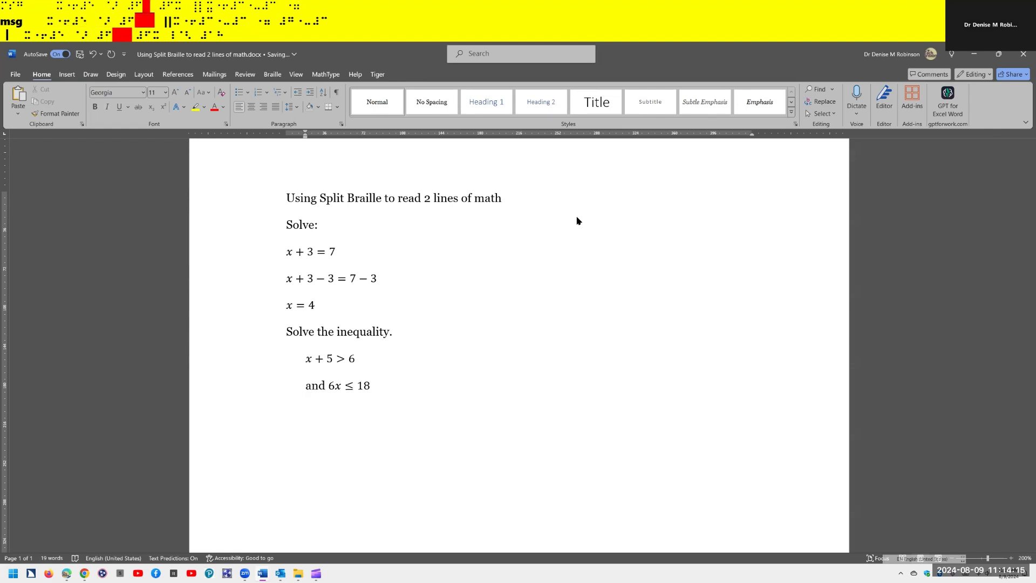
Add a blank line below the inequality x + 5 > 6.
{"action": "key", "text": "Left"}
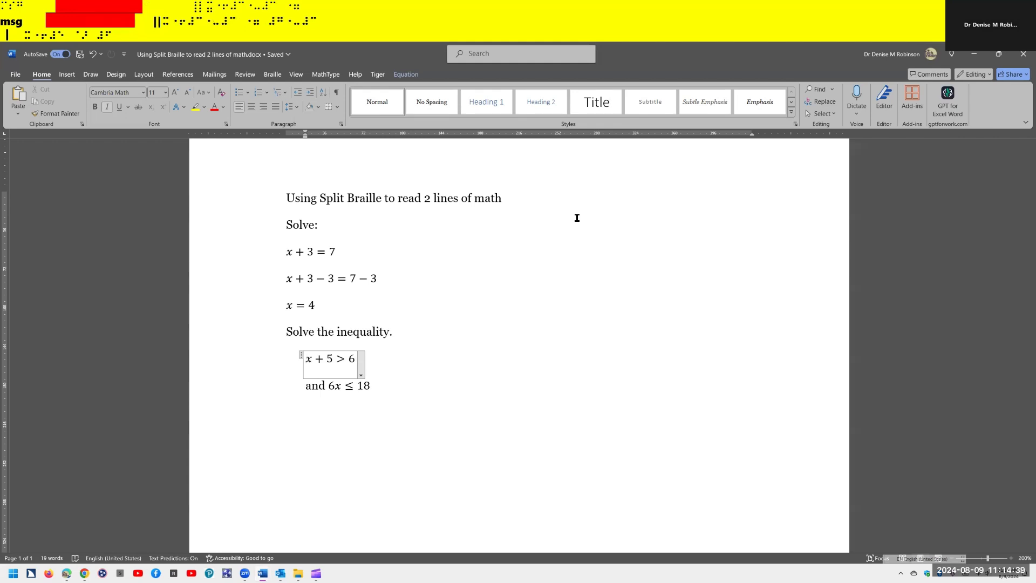
{"action": "key", "text": "End"}
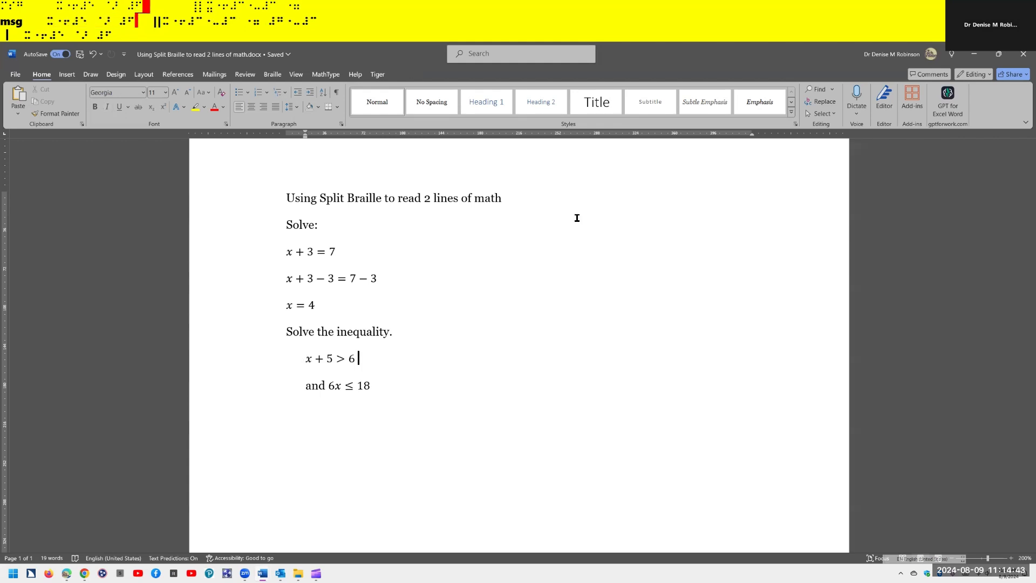
{"action": "key", "text": "Return"}
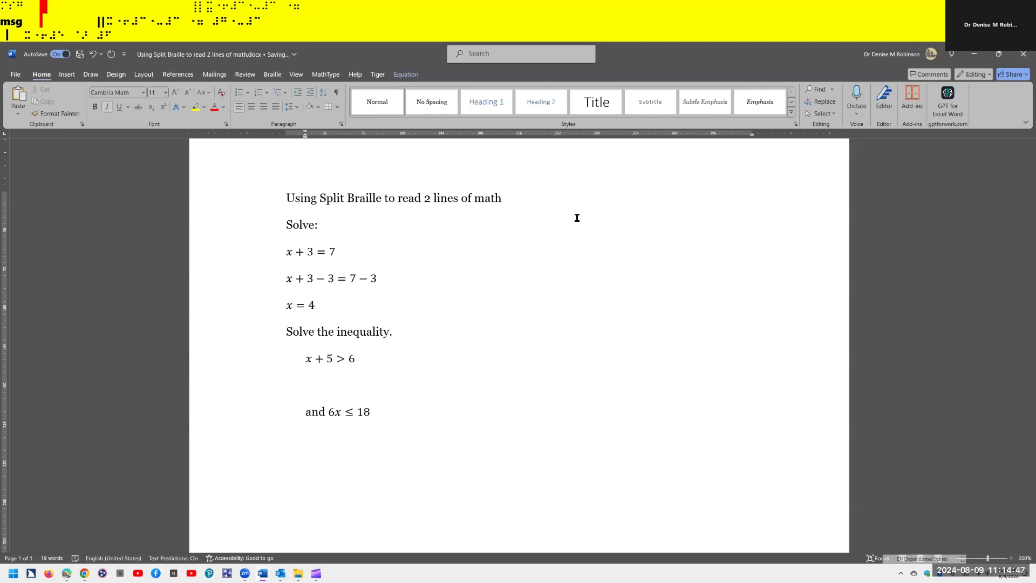
Return to the inequality x + 5 > 6 and set the split braille view to Buffered Text.
{"action": "key", "text": "Up"}
{"action": "key", "text": "End"}
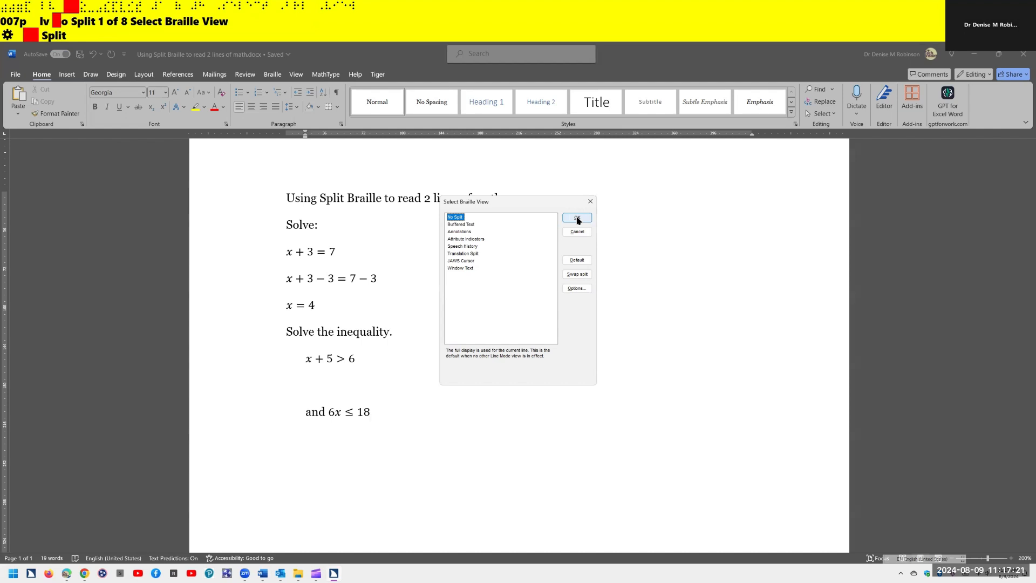
{"action": "key", "text": "Down"}
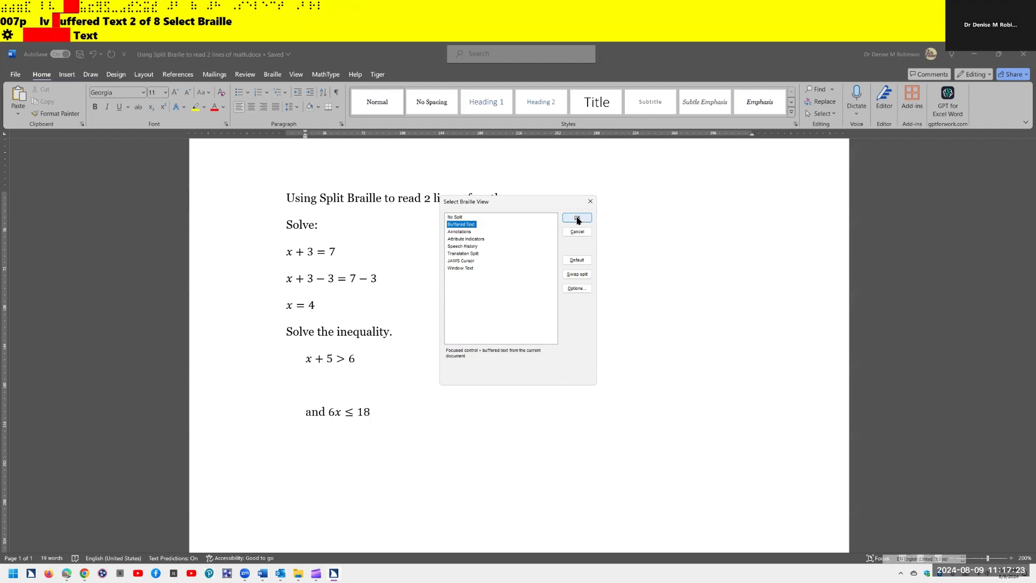
{"action": "left_click", "coordinate": [577, 219]}
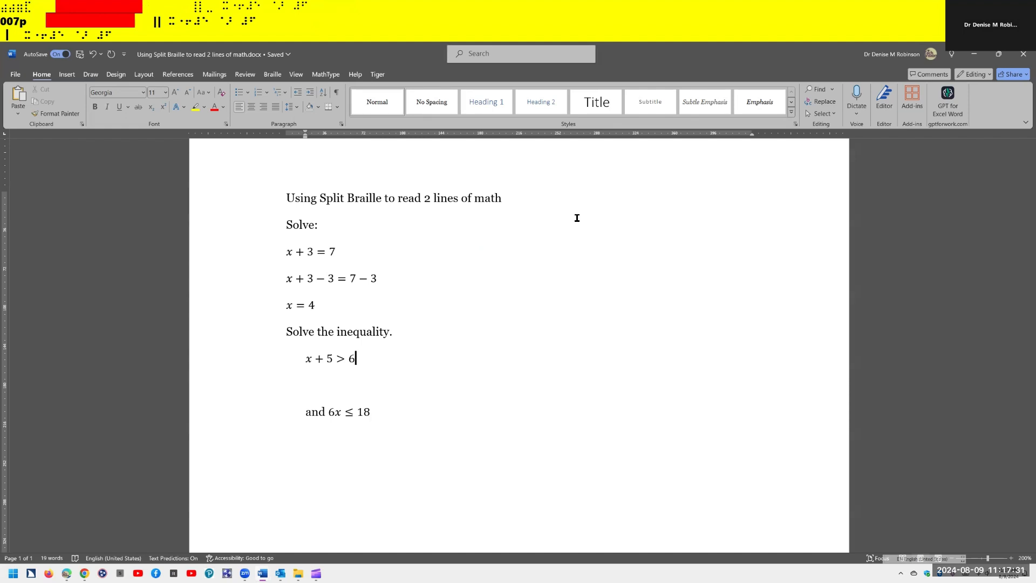
Start a new line below x + 5 > 6 and enter x + 5 − 5 > 6 in UEB in the Braille Math Editor.
{"action": "key", "text": "Return"}
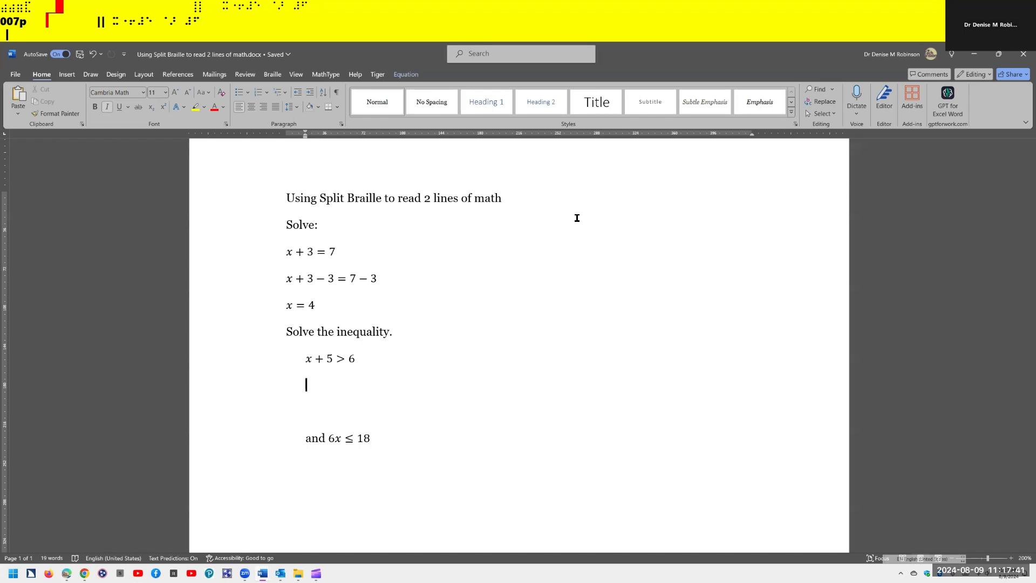
{"action": "key", "text": "Insert+space"}
{"action": "key", "text": "equal"}
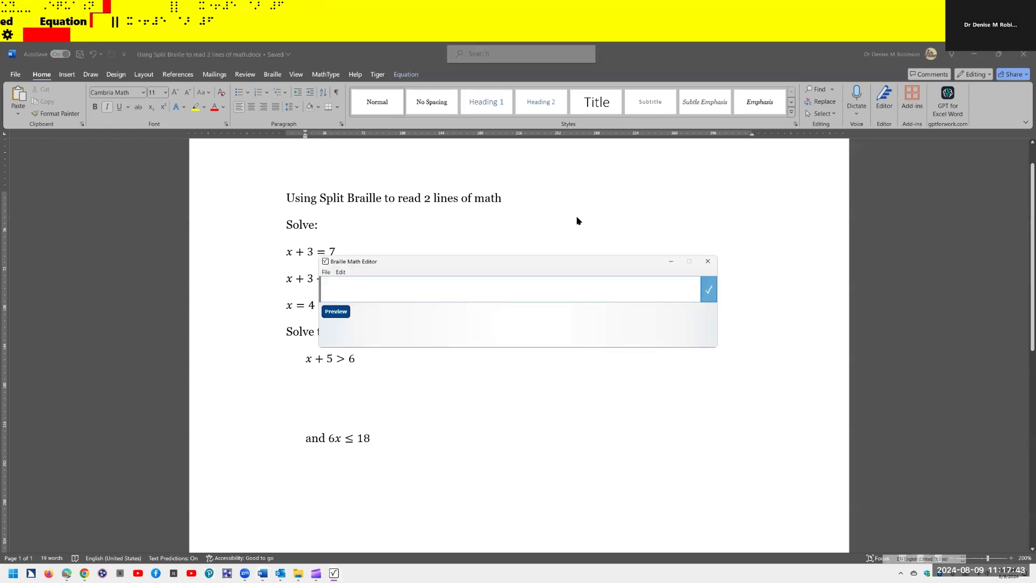
{"action": "type", "text": ";x"}
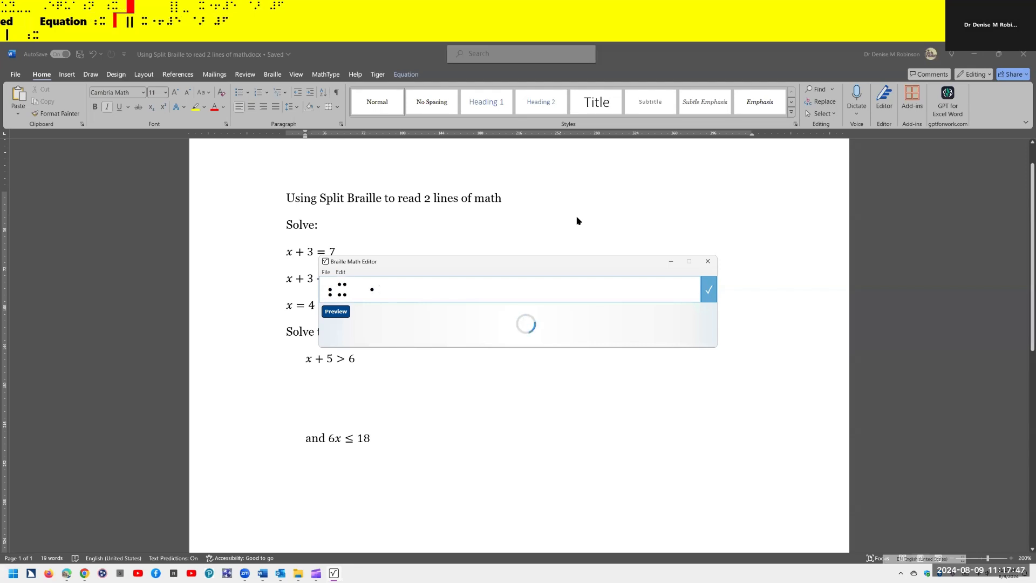
{"action": "type", "text": "\"6#"}
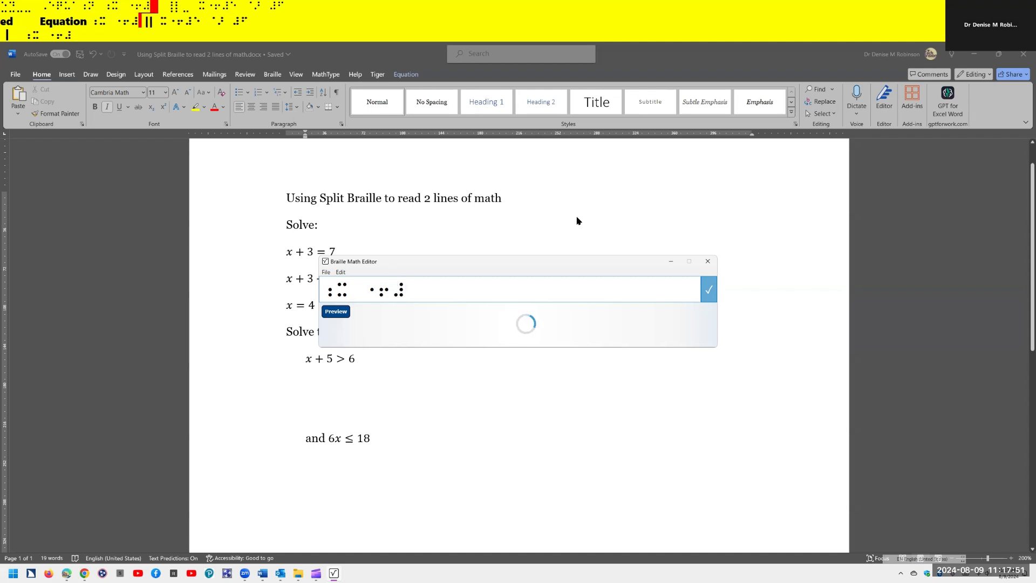
{"action": "type", "text": "e-"}
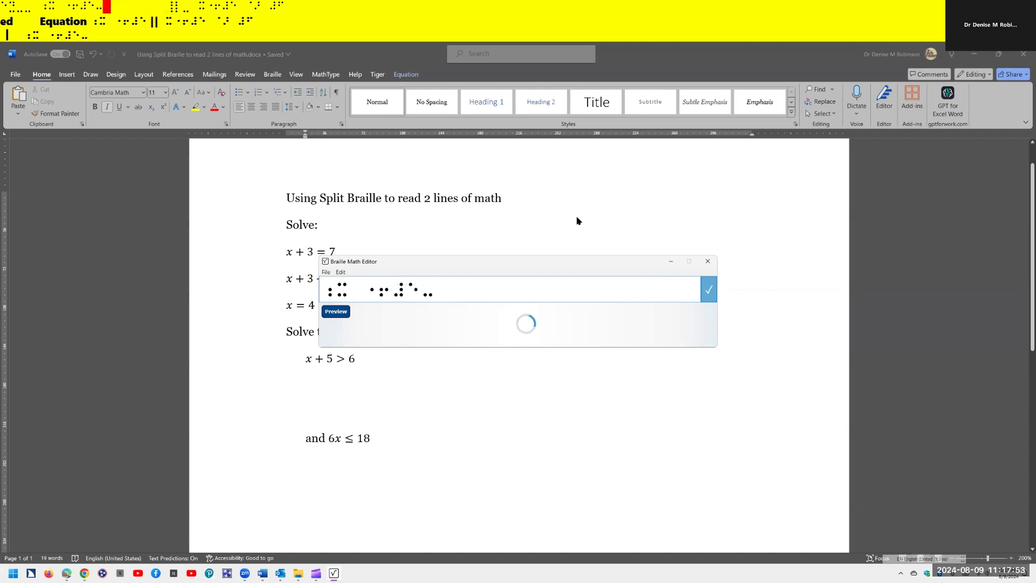
{"action": "type", "text": "#e @>"}
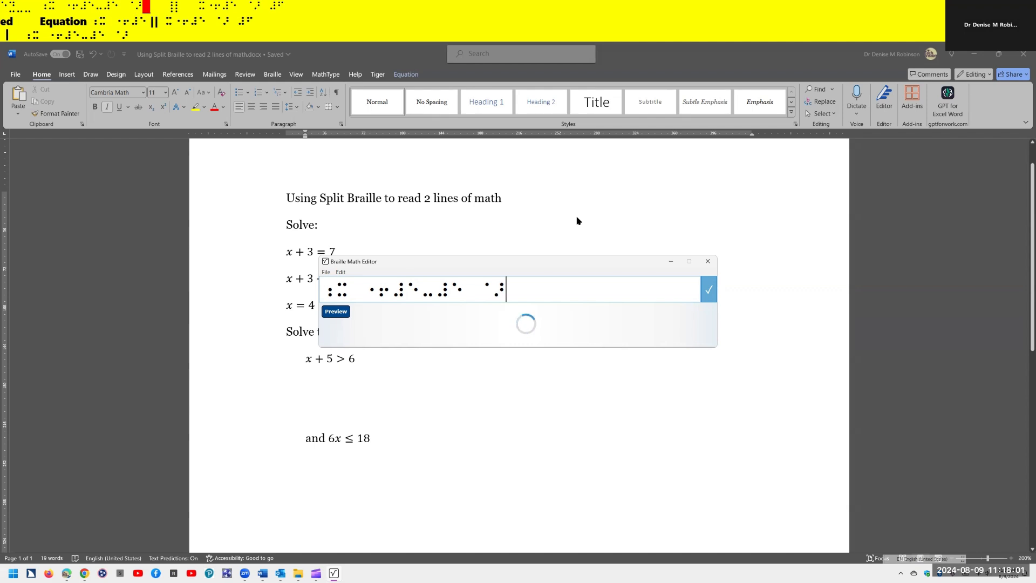
{"action": "type", "text": "#f"}
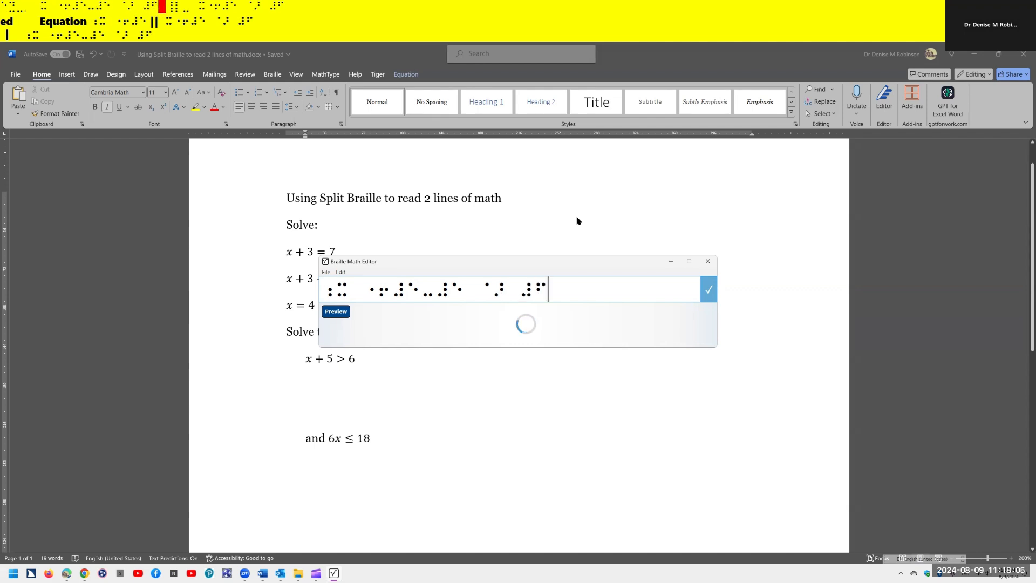
Continue the braille inequality with − 5 = x > 1 and insert it into the document.
{"action": "type", "text": "\"-"}
{"action": "type", "text": "_"}
{"action": "type", "text": "⠐⠶"}
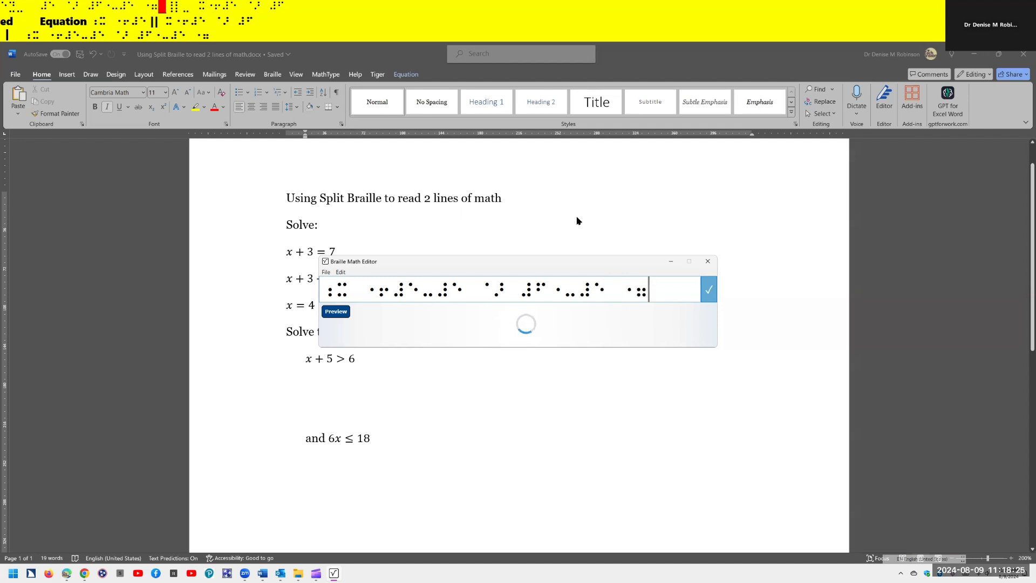
{"action": "type", "text": " ⠰⠭ ⠈⠜"}
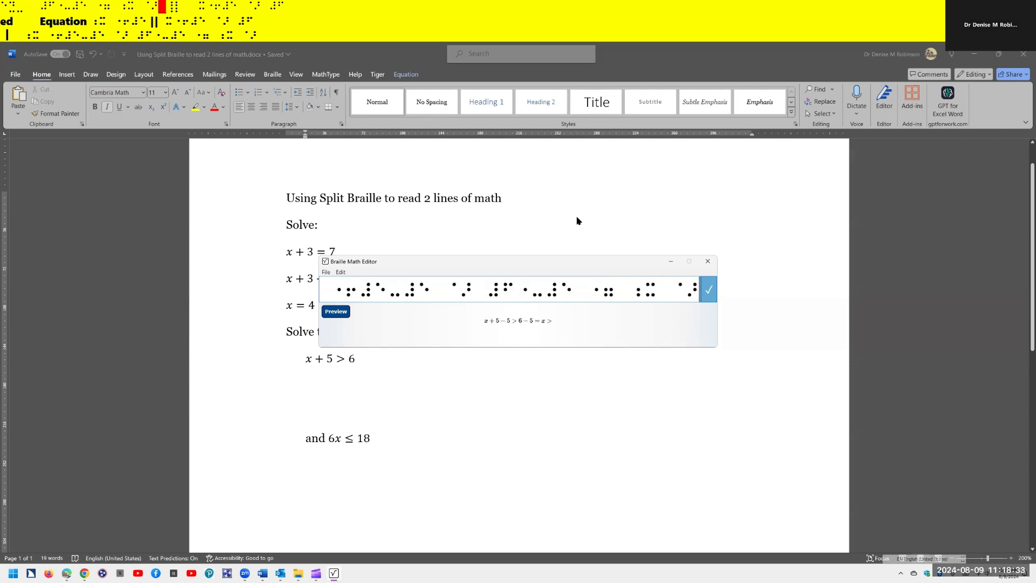
{"action": "type", "text": "⠼⠁"}
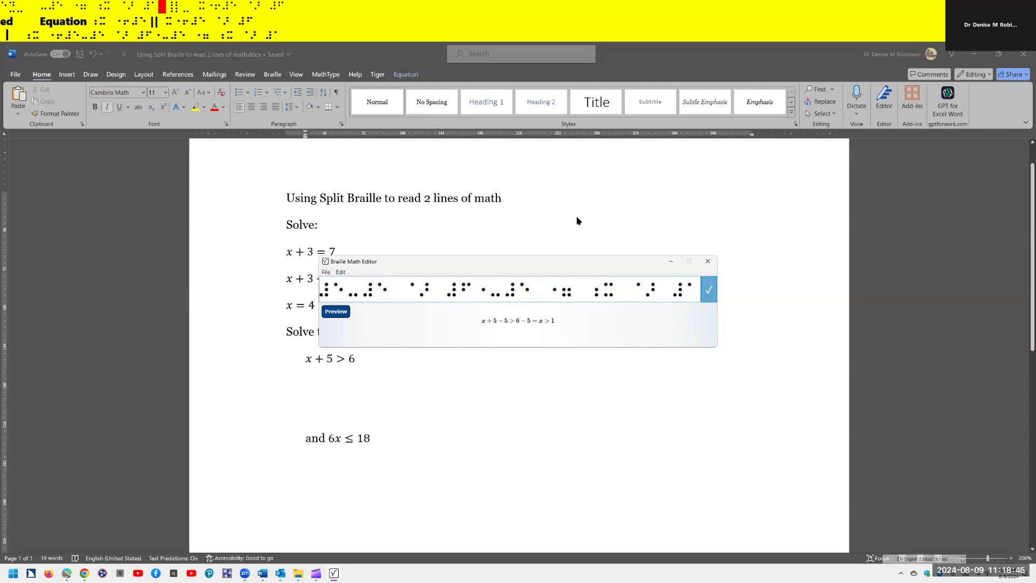
{"action": "key", "text": "Return"}
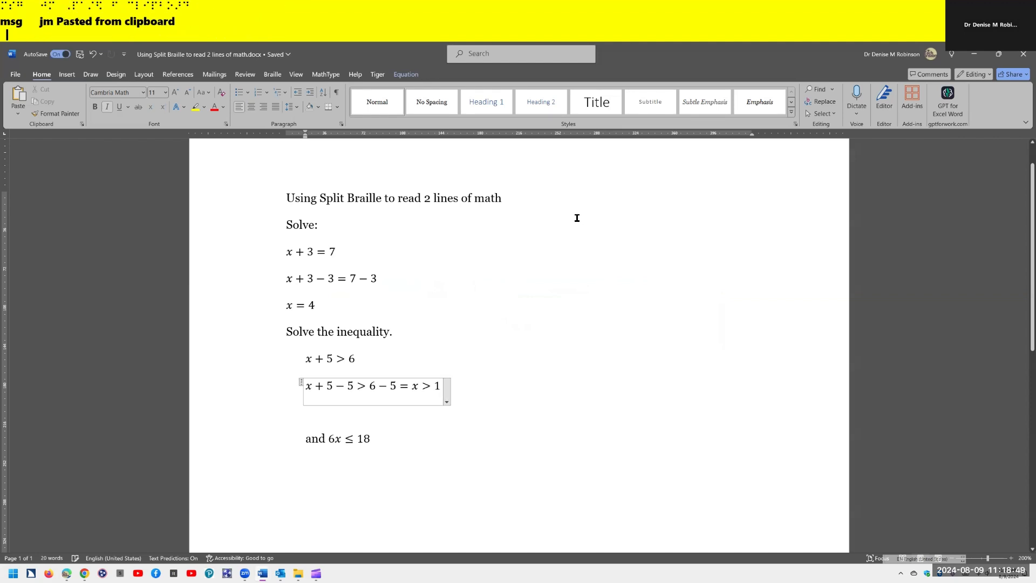
Break the inserted inequality before its equals sign so = x > 1 gets its own line, and review the solution lines in split braille.
{"action": "key", "text": "Left"}
{"action": "key", "text": "Left"}
{"action": "key", "text": "Left"}
{"action": "key", "text": "Left"}
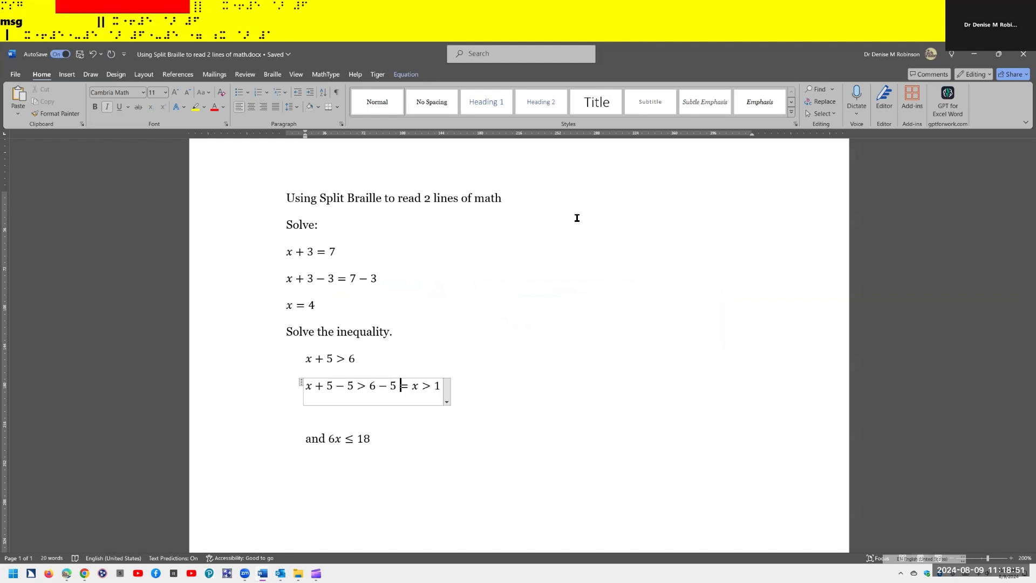
{"action": "key", "text": "Return"}
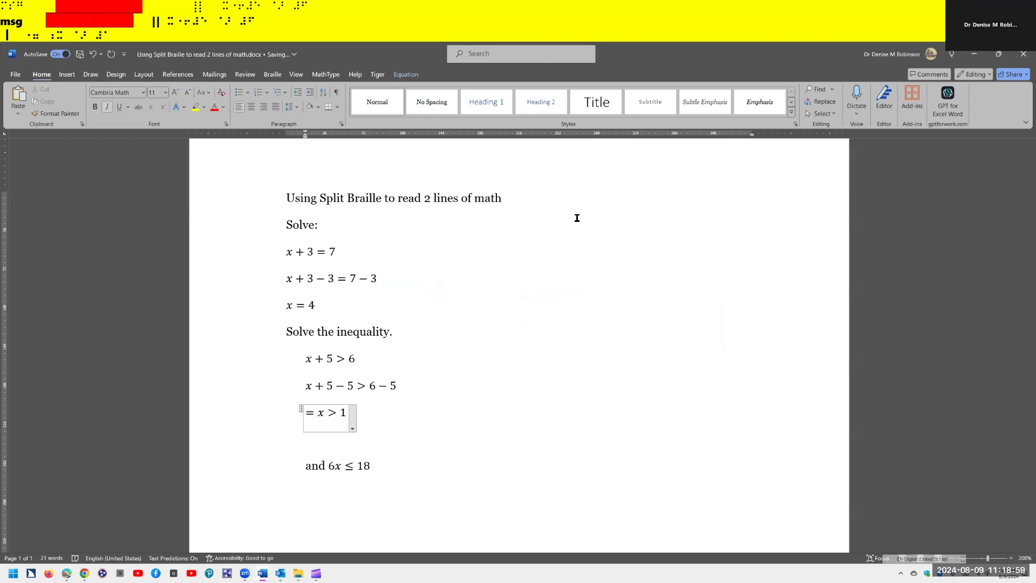
{"action": "key", "text": "Up"}
{"action": "key", "text": "Up"}
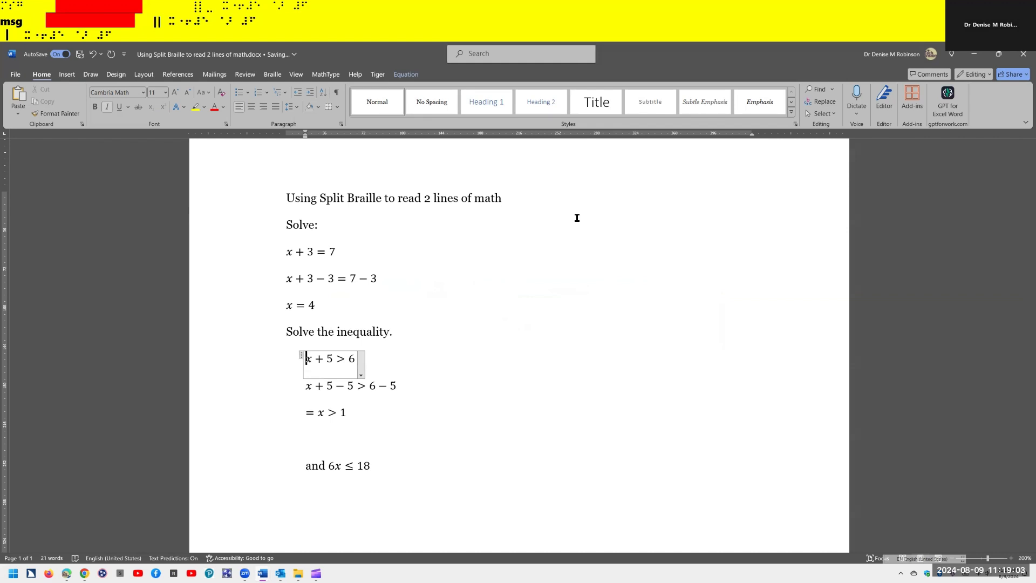
{"action": "key", "text": "Down"}
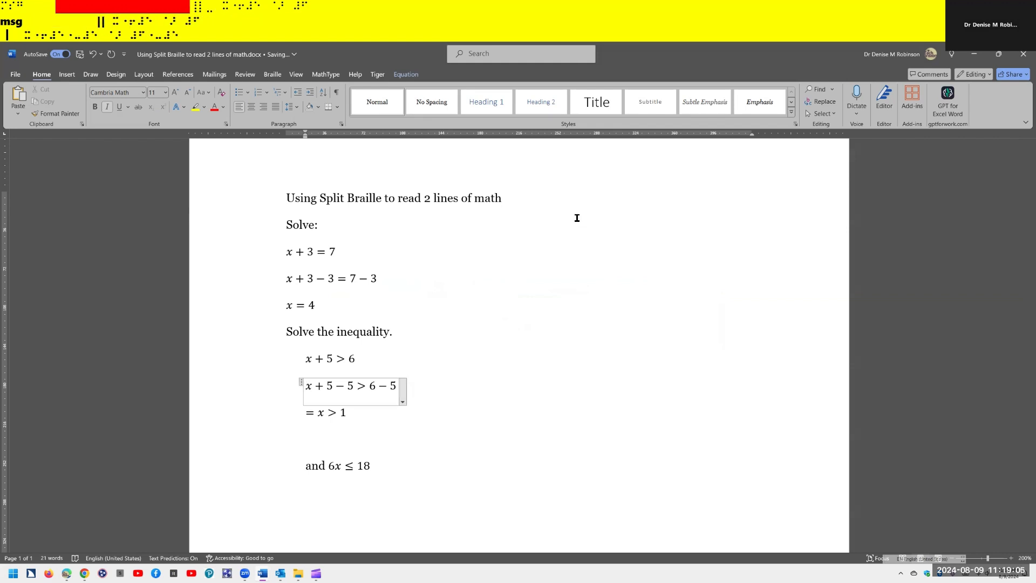
{"action": "key", "text": "Down"}
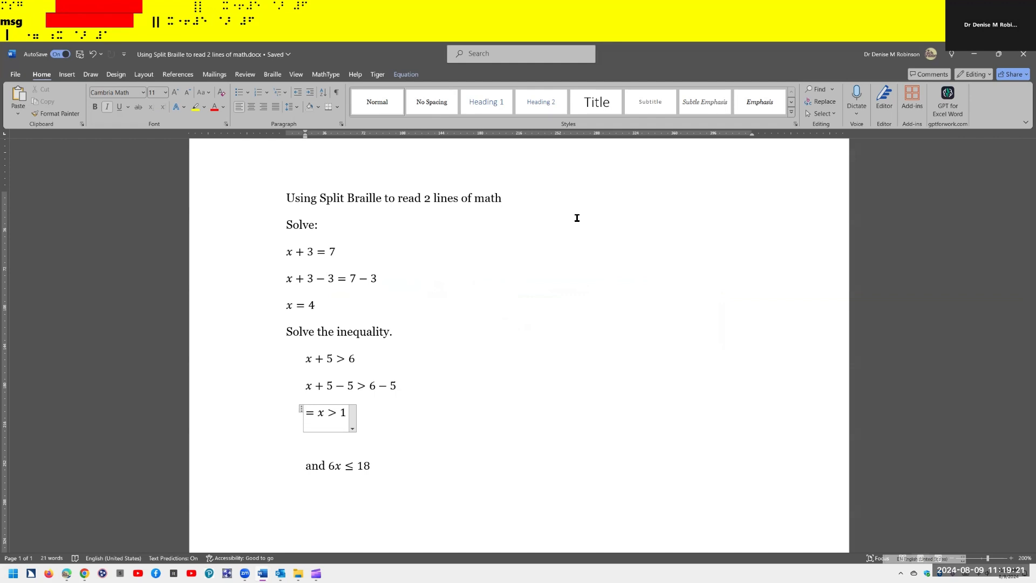
Start a new line below and 6x ≤ 18 and enter 6x/6 ≤ 10/6 in UEB in the Braille Math Editor.
{"action": "key", "text": "Down"}
{"action": "key", "text": "Down"}
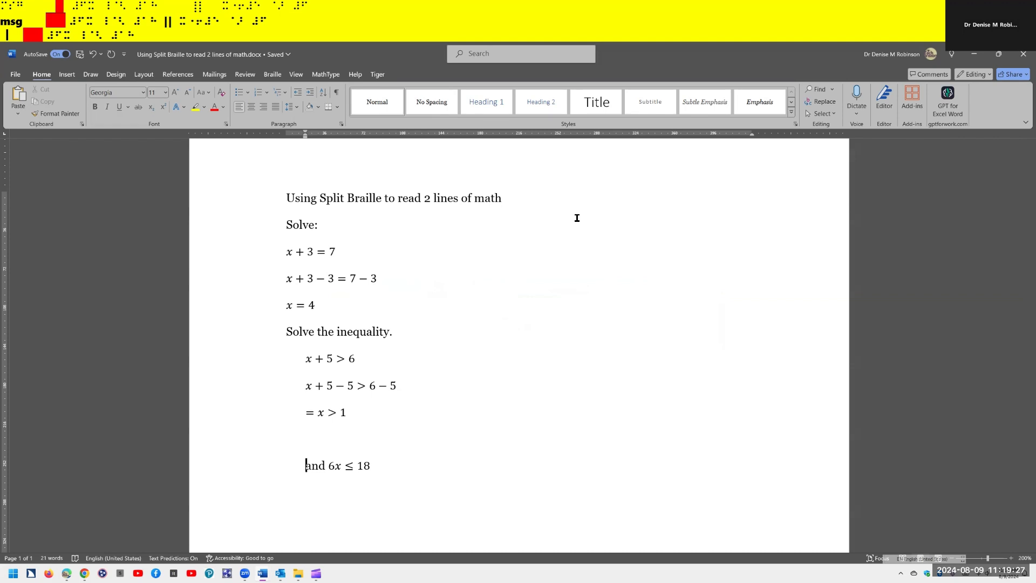
{"action": "key", "text": "End"}
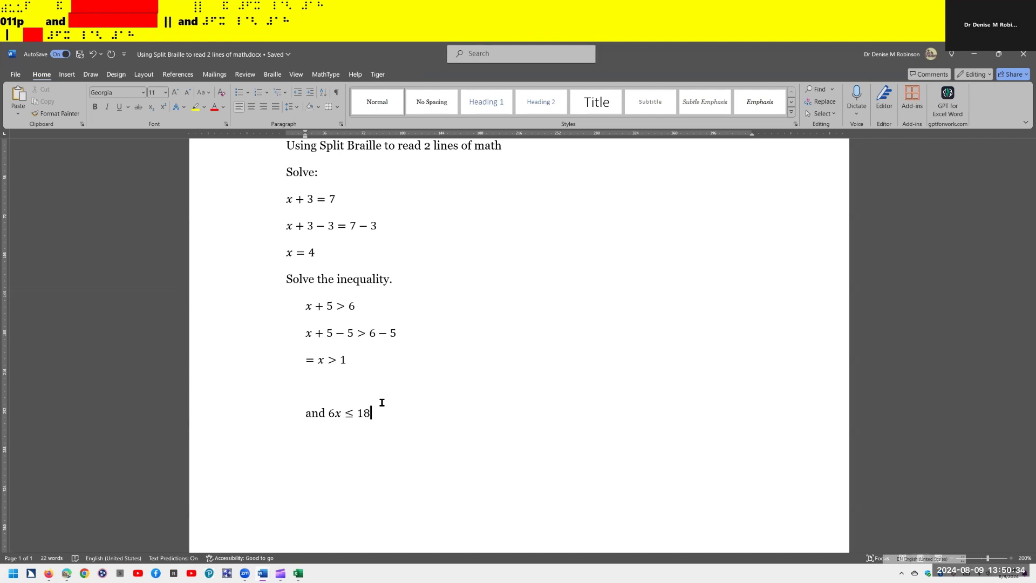
{"action": "key", "text": "Return"}
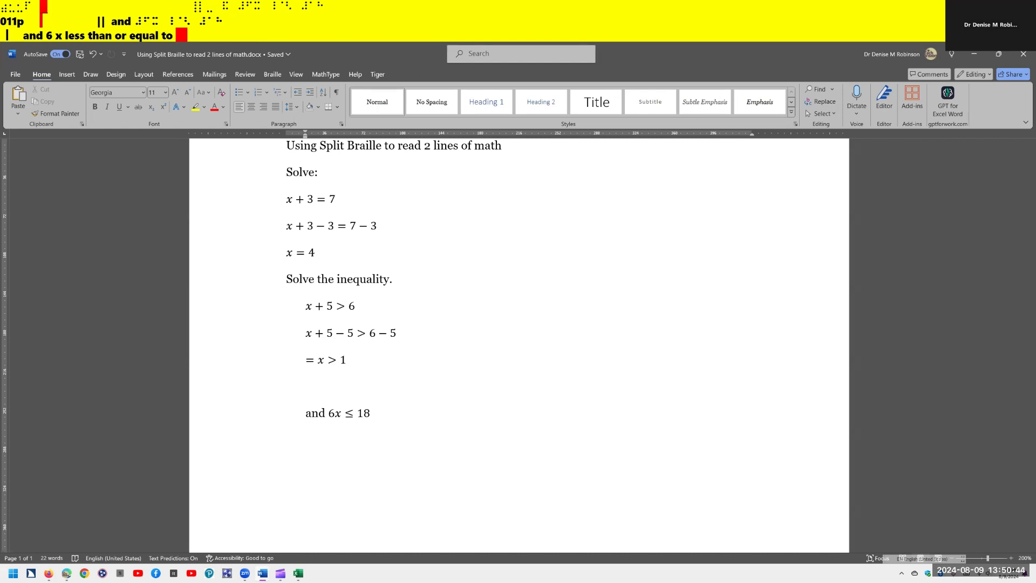
{"action": "key", "text": "Insert+space"}
{"action": "key", "text": "equal"}
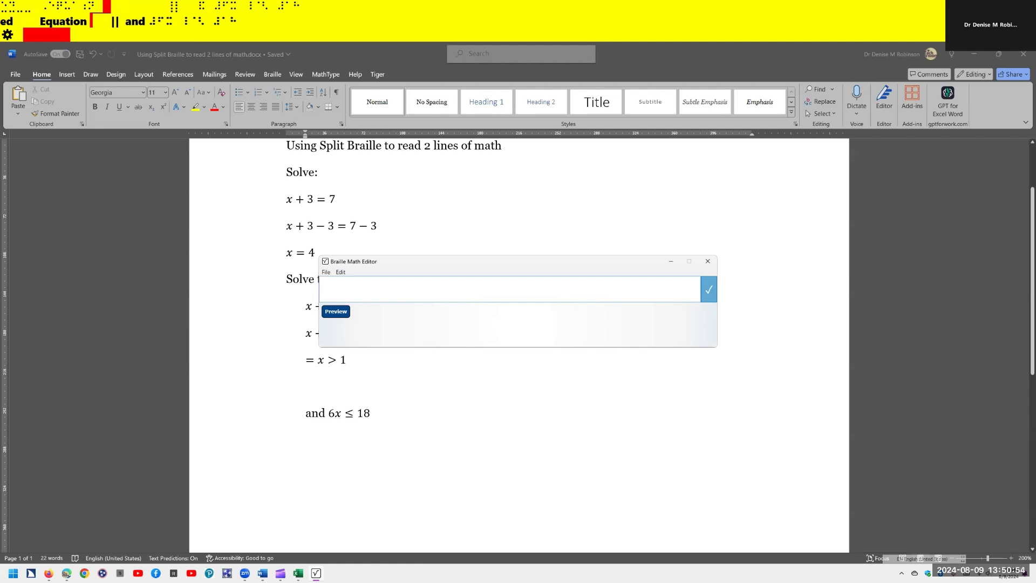
{"action": "type", "text": "⠰⠷⠼⠋"}
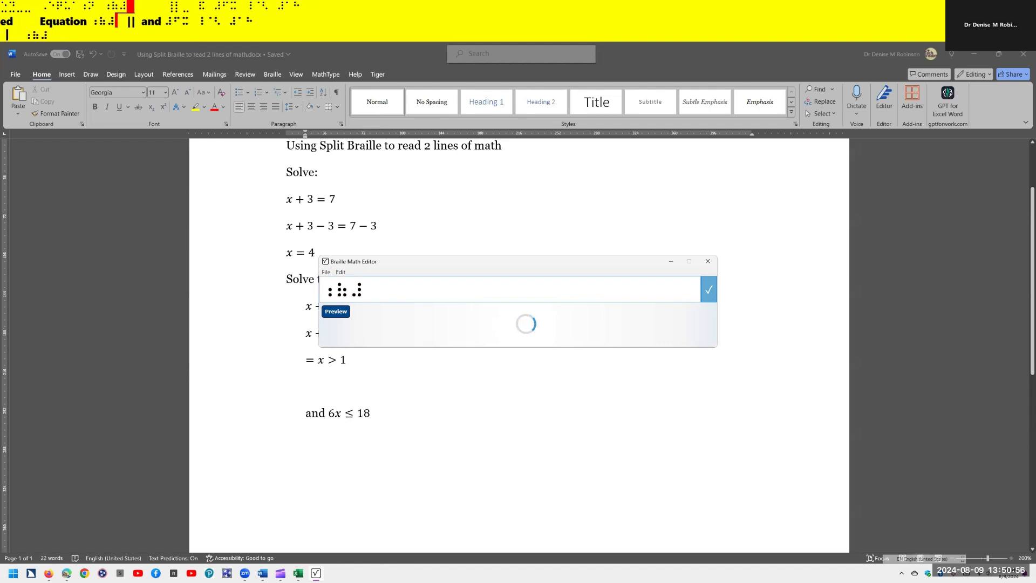
{"action": "type", "text": "⠭ ⠅⠌"}
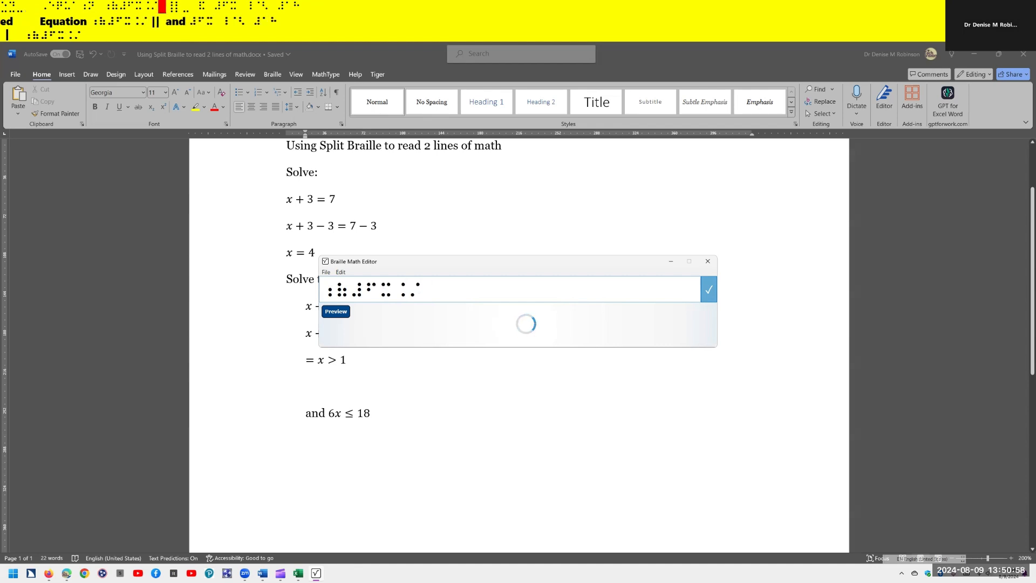
{"action": "type", "text": "⠢⠋⠾"}
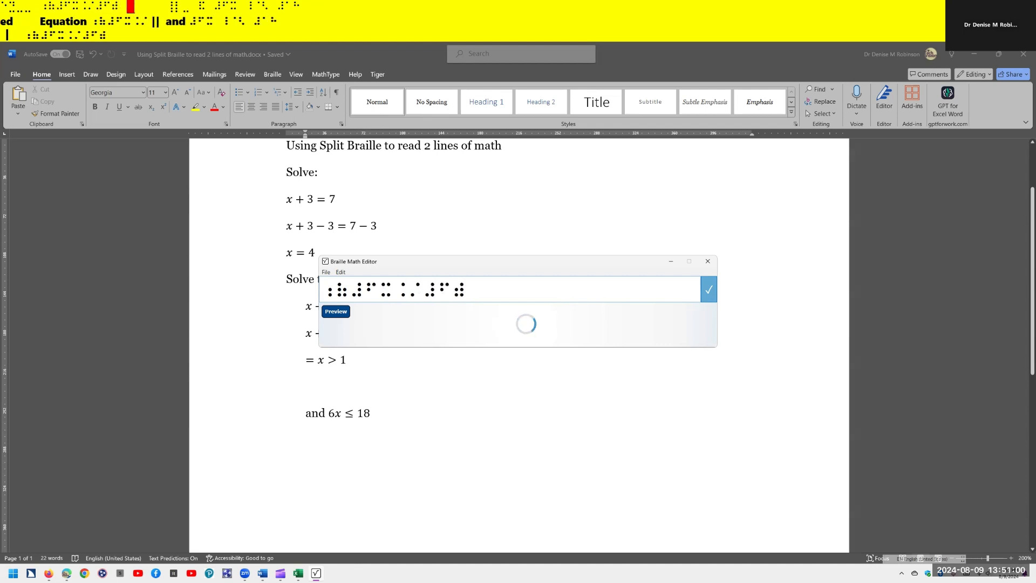
{"action": "type", "text": " ⠸⠈⠑"}
{"action": "type", "text": " ⠼⠋⠭"}
{"action": "type", "text": "⠈⠣ ⠼⠁⠚⠨⠌⠼⠋"}
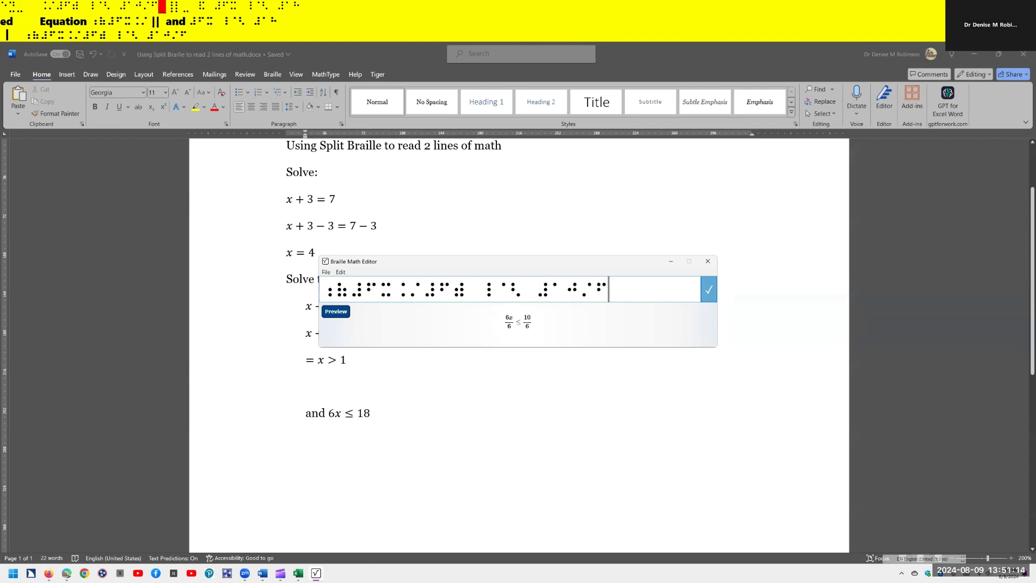
Correct the numerator of the second fraction to 18 in the braille inequality and insert it into the document.
{"action": "key", "text": "Left"}
{"action": "key", "text": "Left"}
{"action": "key", "text": "Left"}
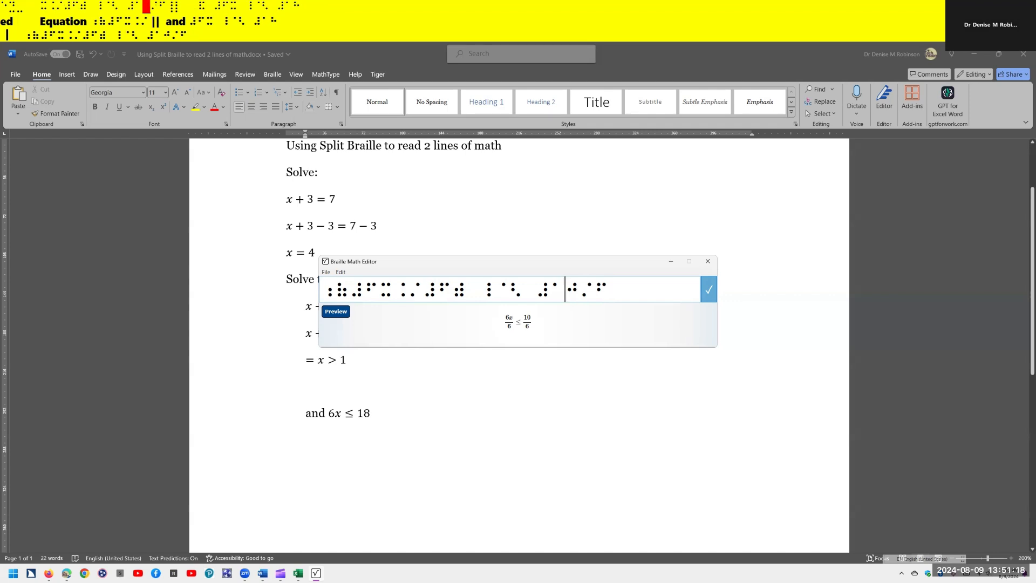
{"action": "key", "text": "Delete"}
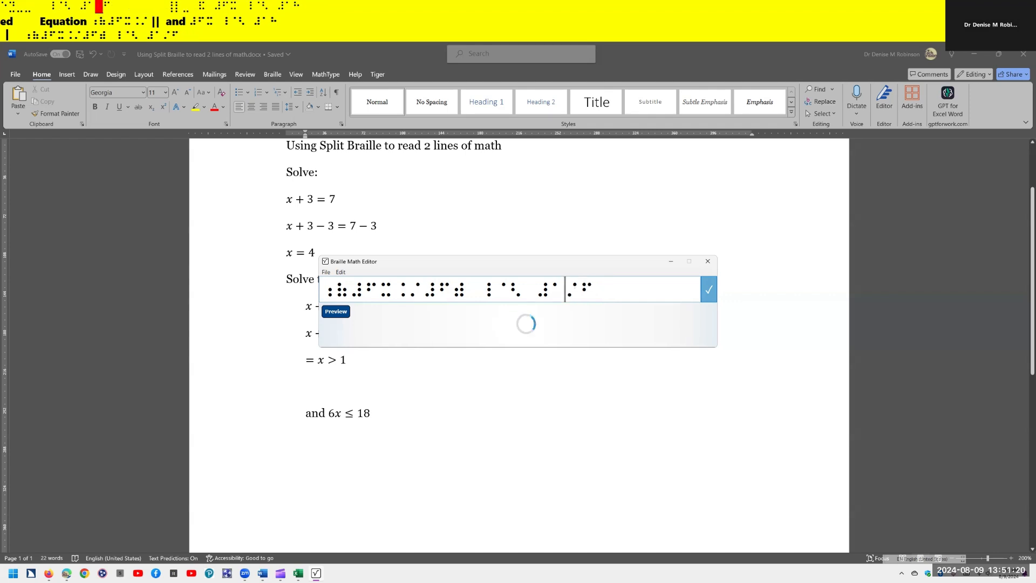
{"action": "type", "text": "8"}
{"action": "key", "text": "BackSpace"}
{"action": "type", "text": "4"}
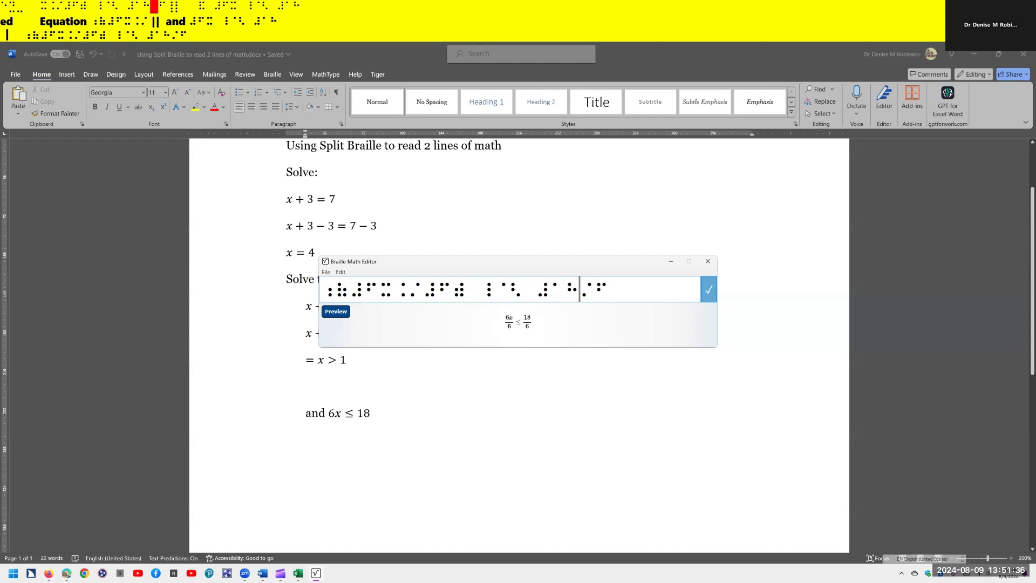
{"action": "key", "text": "End"}
{"action": "key", "text": "Return"}
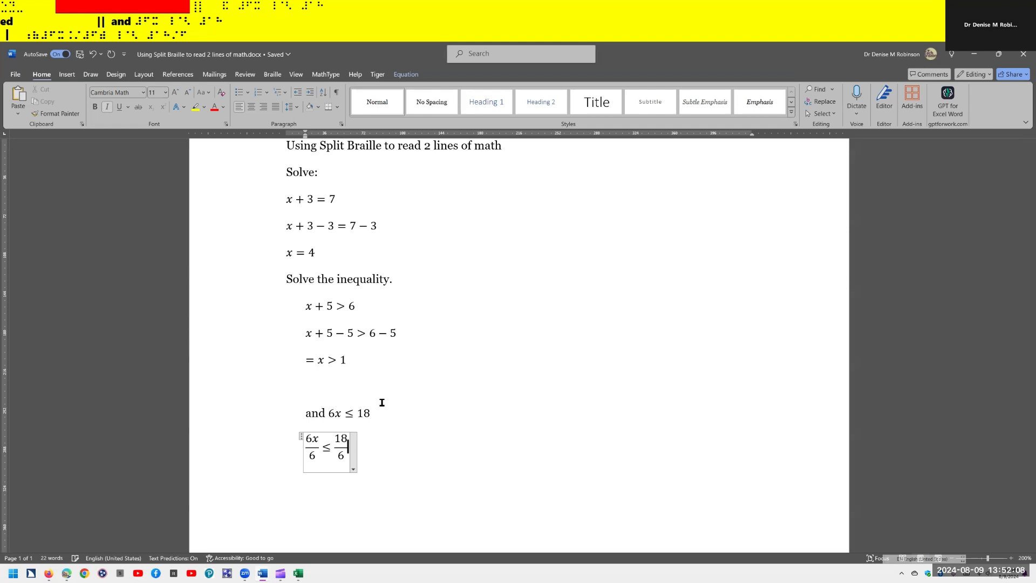
Start a new line below the fraction inequality and enter = k ≤ 3 in UEB in the Braille Math Editor.
{"action": "key", "text": "Return"}
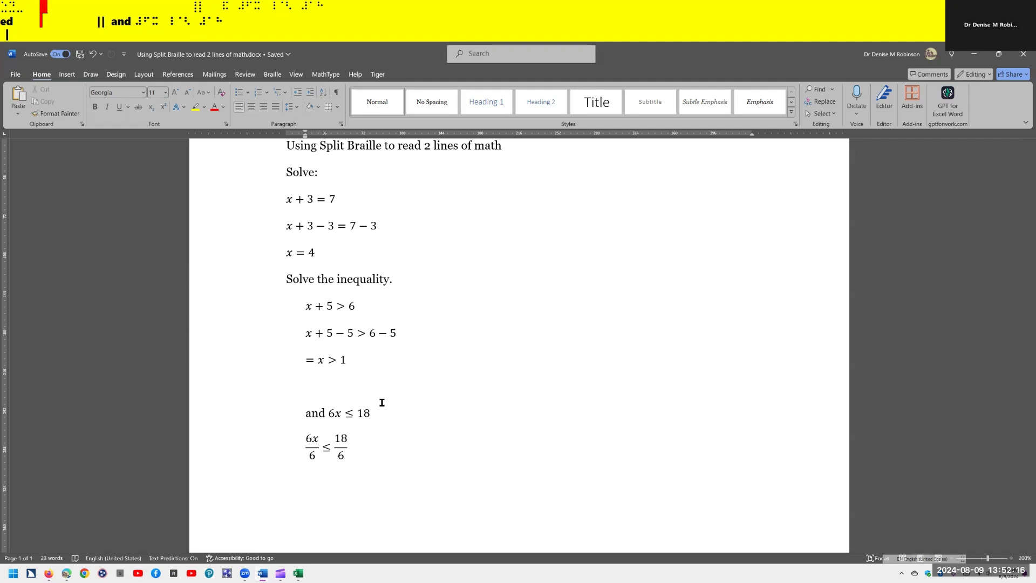
{"action": "key", "text": "Up"}
{"action": "key", "text": "End"}
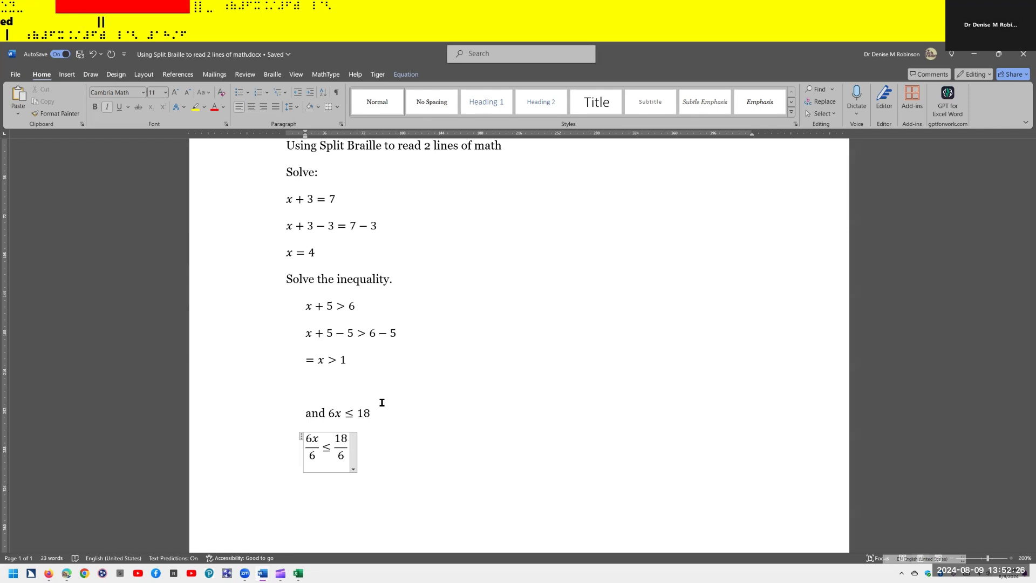
{"action": "key", "text": "Return"}
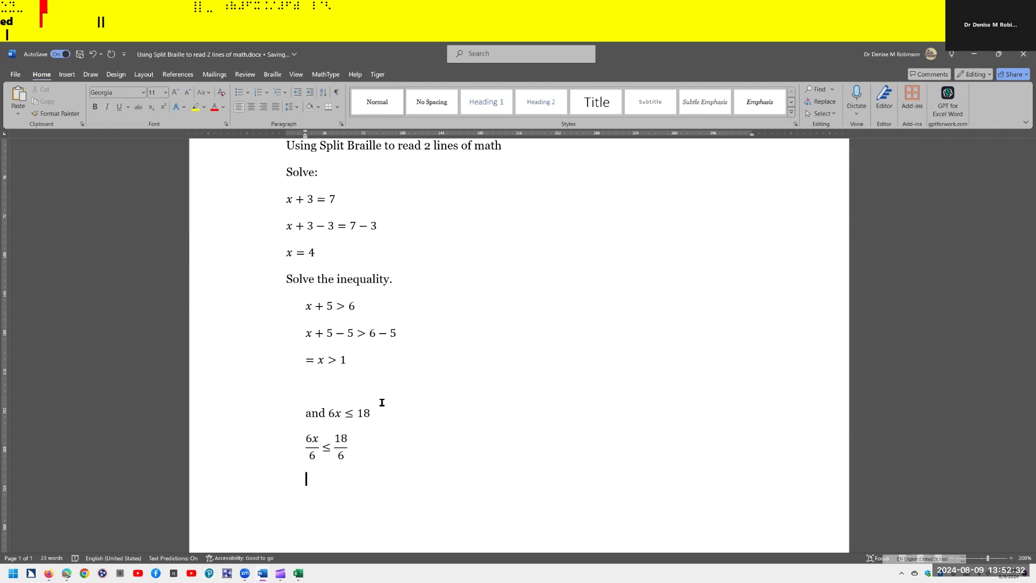
{"action": "key", "text": "Insert+space"}
{"action": "key", "text": "equal"}
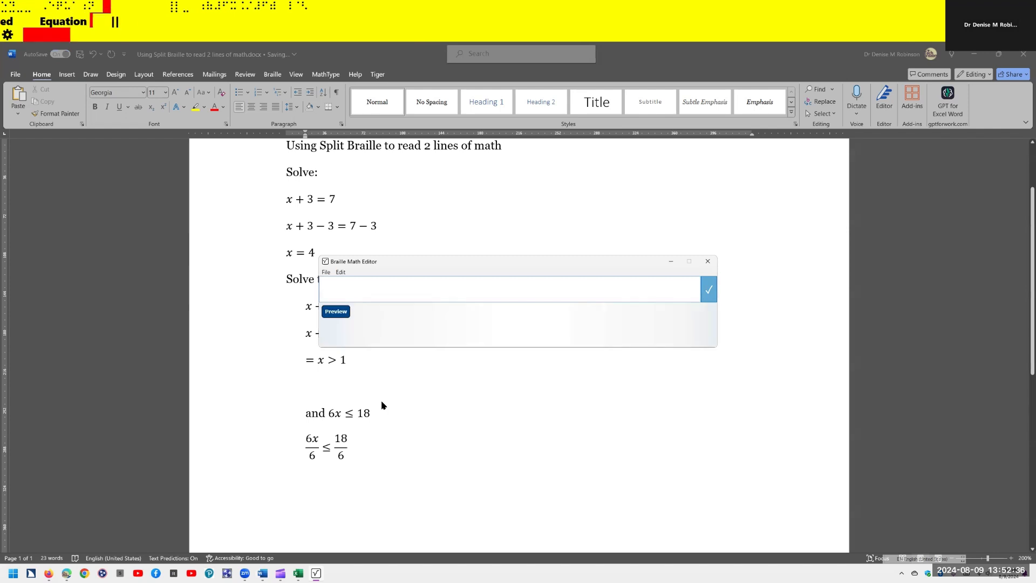
{"action": "type", "text": "⠐"}
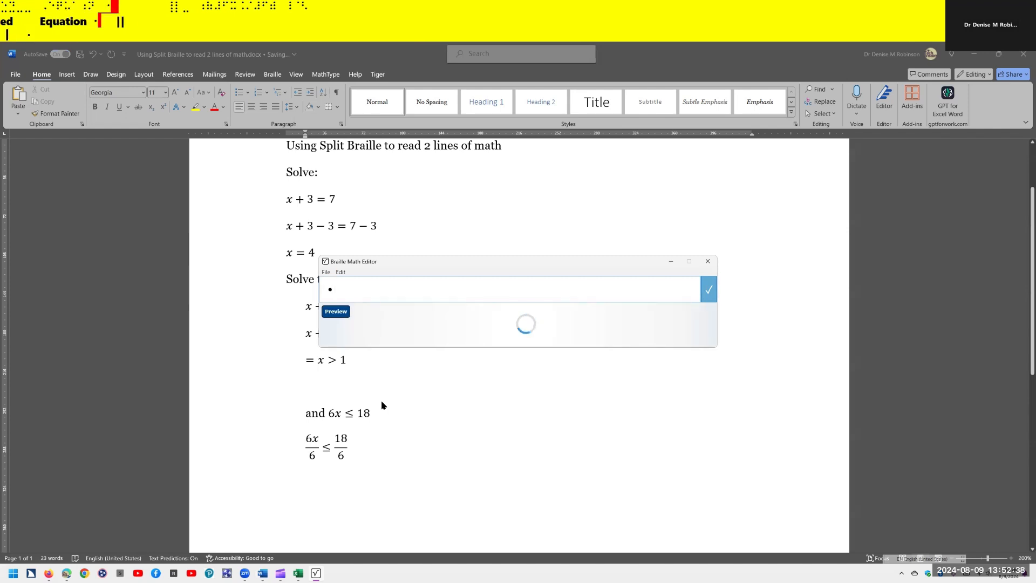
{"action": "type", "text": "⠶ ⠮"}
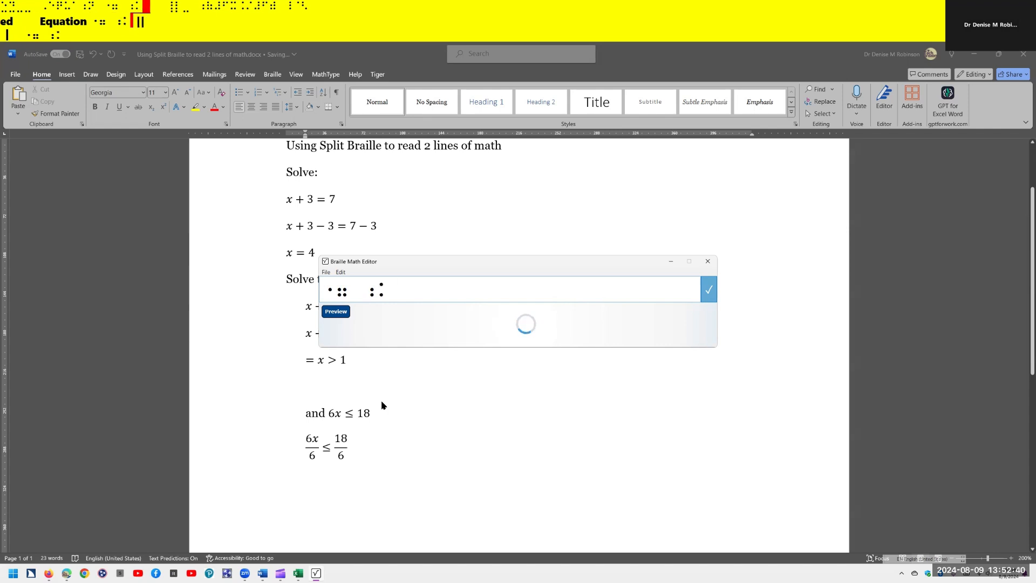
{"action": "type", "text": " ⠸⠈⠣ "}
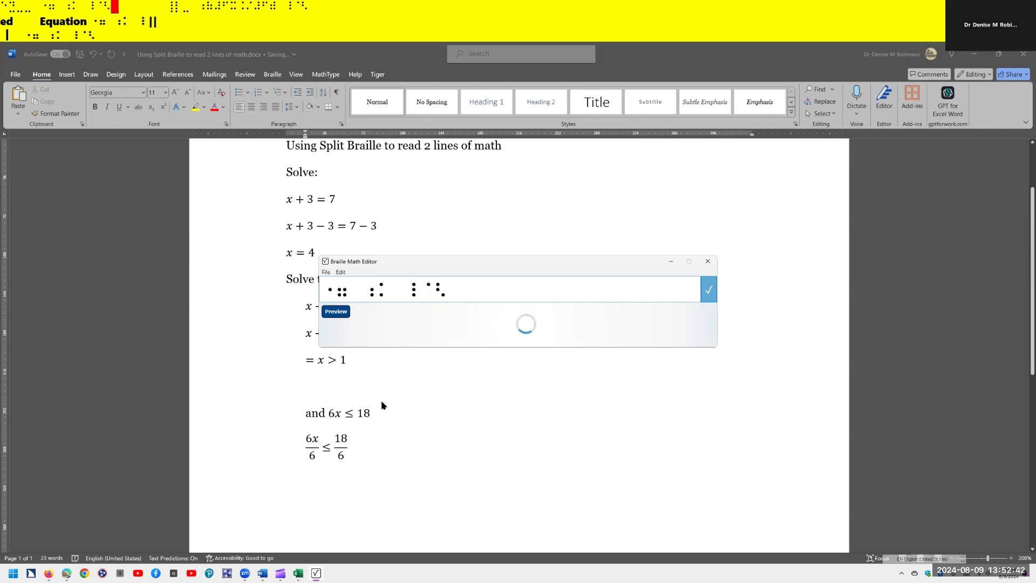
{"action": "type", "text": "⠼⠉"}
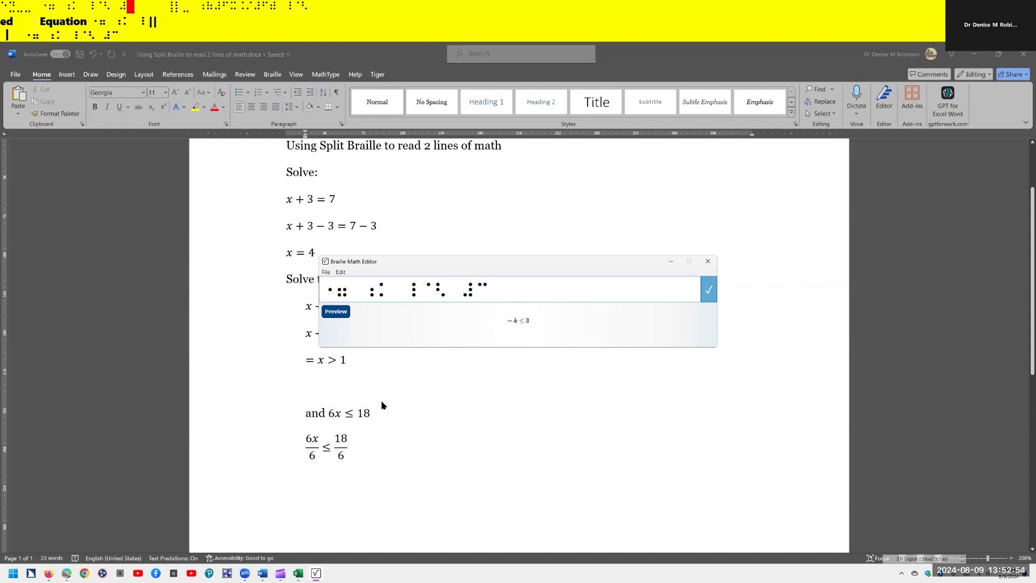
Replace the k with x in the braille inequality and insert = x ≤ 3 into the document.
{"action": "key", "text": "Left"}
{"action": "key", "text": "Left"}
{"action": "key", "text": "Left"}
{"action": "key", "text": "Left"}
{"action": "key", "text": "Left"}
{"action": "key", "text": "Left"}
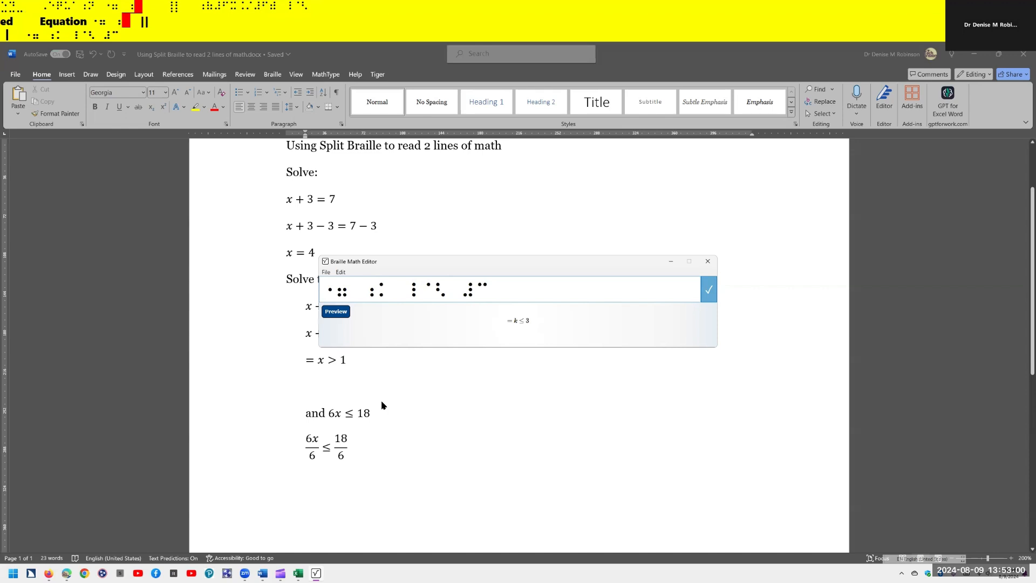
{"action": "key", "text": "Right"}
{"action": "key", "text": "Delete"}
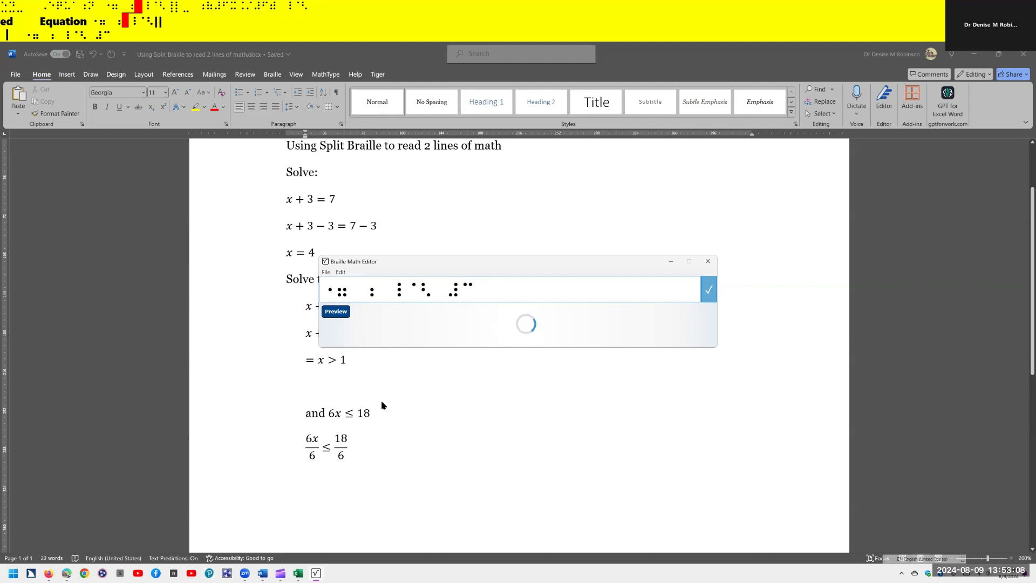
{"action": "type", "text": "x"}
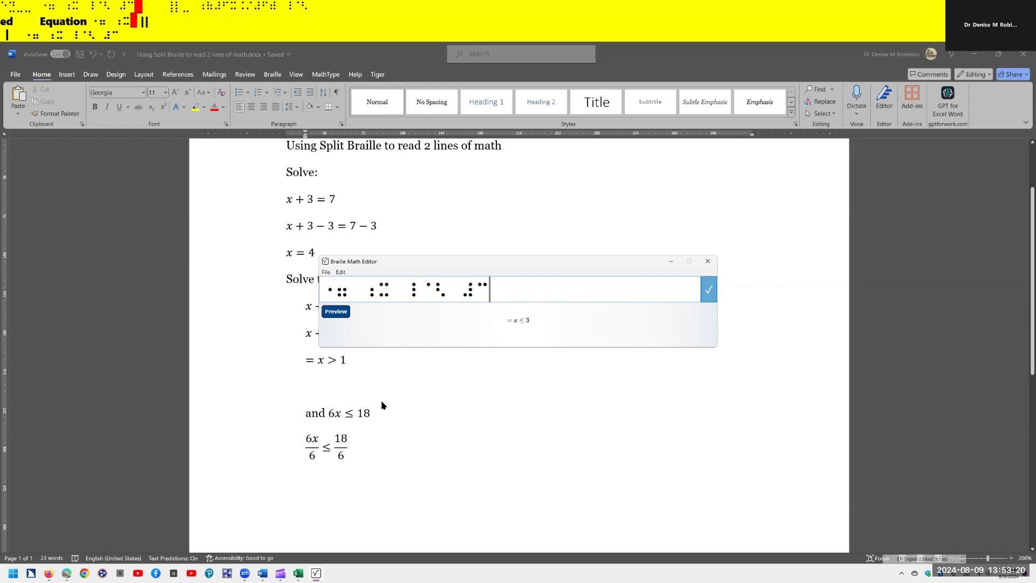
{"action": "key", "text": "Escape"}
{"action": "type", "text": "= x ≤ 3"}
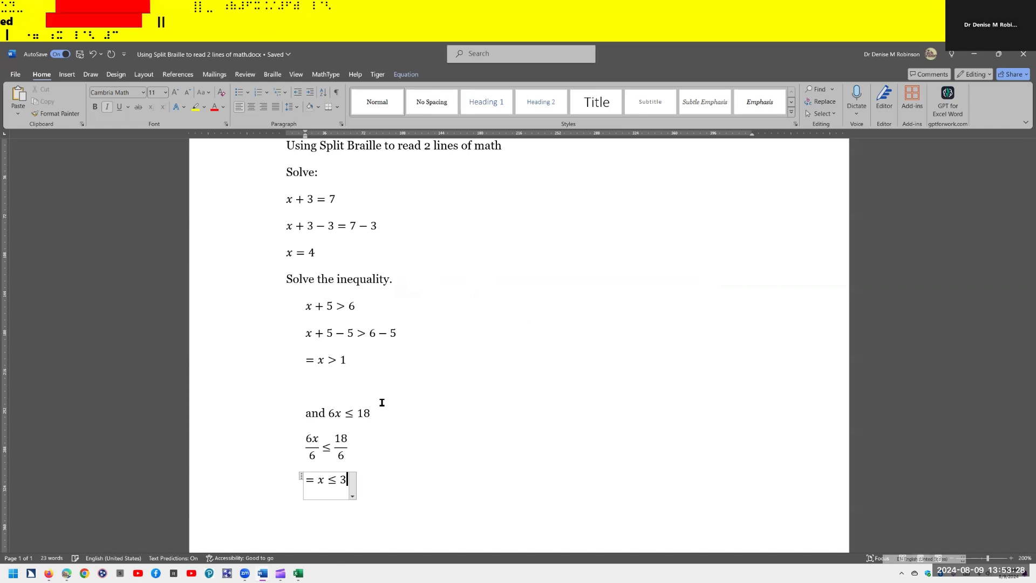
Start a new line below = x ≤ 3, enter x > 1 and x ≤ 3 in UEB, and insert it into the document.
{"action": "key", "text": "Return"}
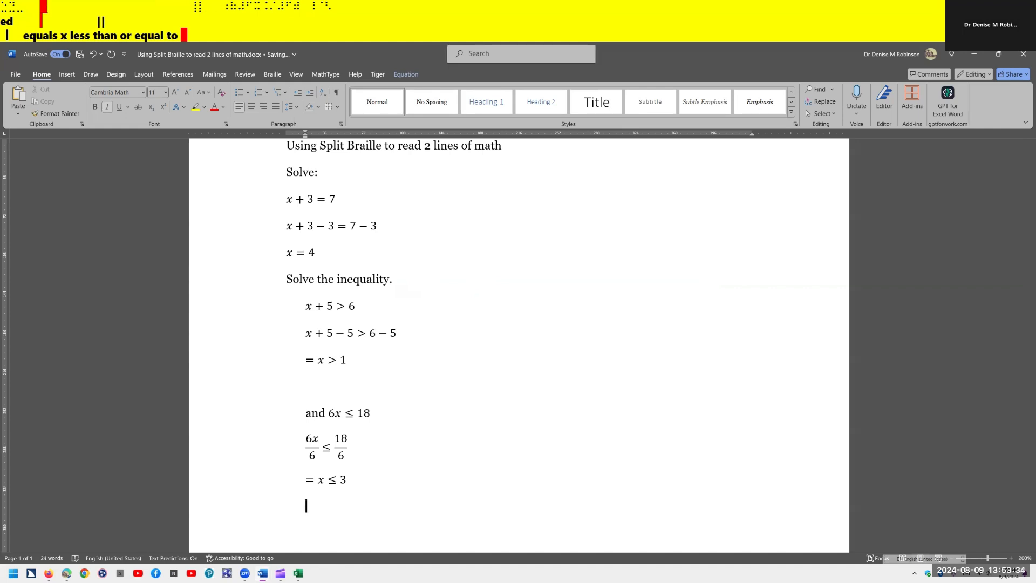
{"action": "key", "text": "Insert+space"}
{"action": "key", "text": "equal"}
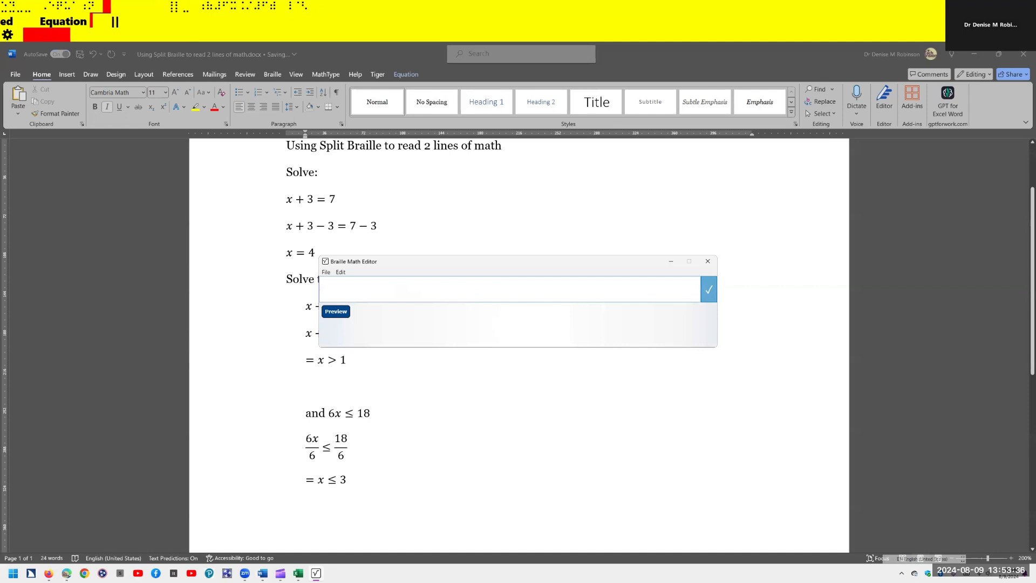
{"action": "type", "text": "⠰"}
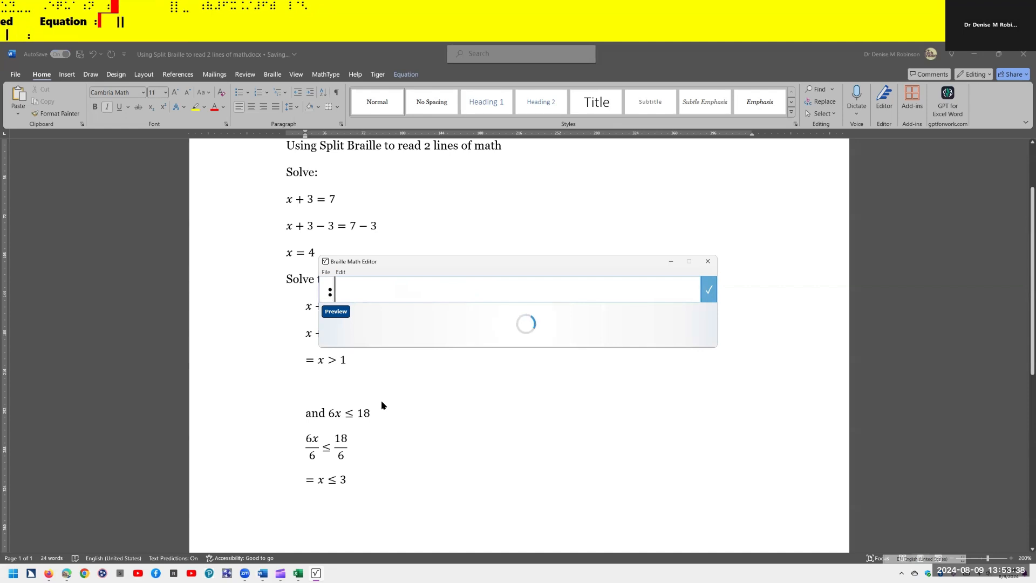
{"action": "type", "text": "⠭ ⠈⠜ ⠼⠁ "}
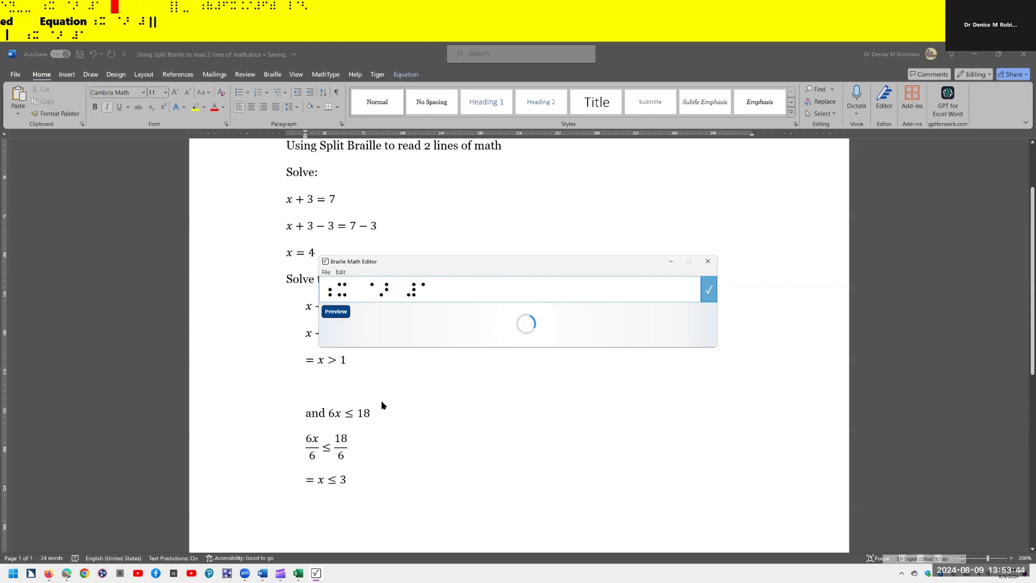
{"action": "type", "text": "⠁⠝⠙"}
{"action": "type", "text": " ⠰"}
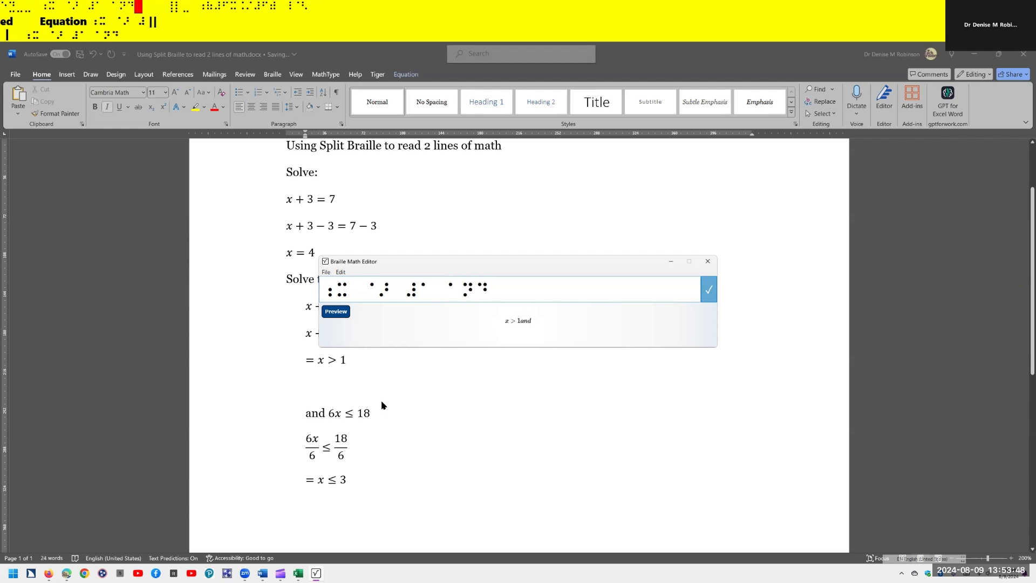
{"action": "type", "text": "⠭"}
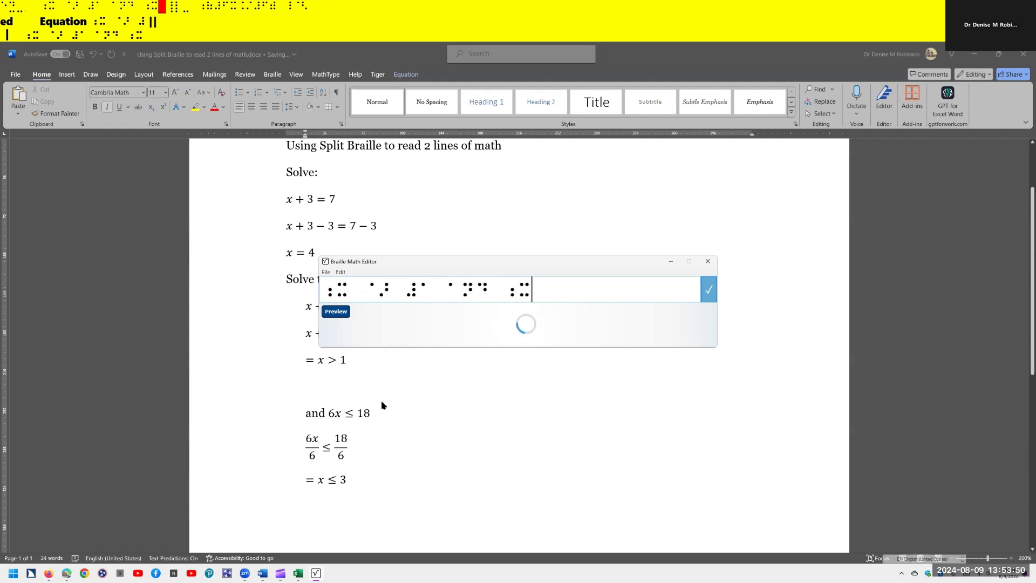
{"action": "type", "text": " ⠸⠈⠣"}
{"action": "type", "text": "c"}
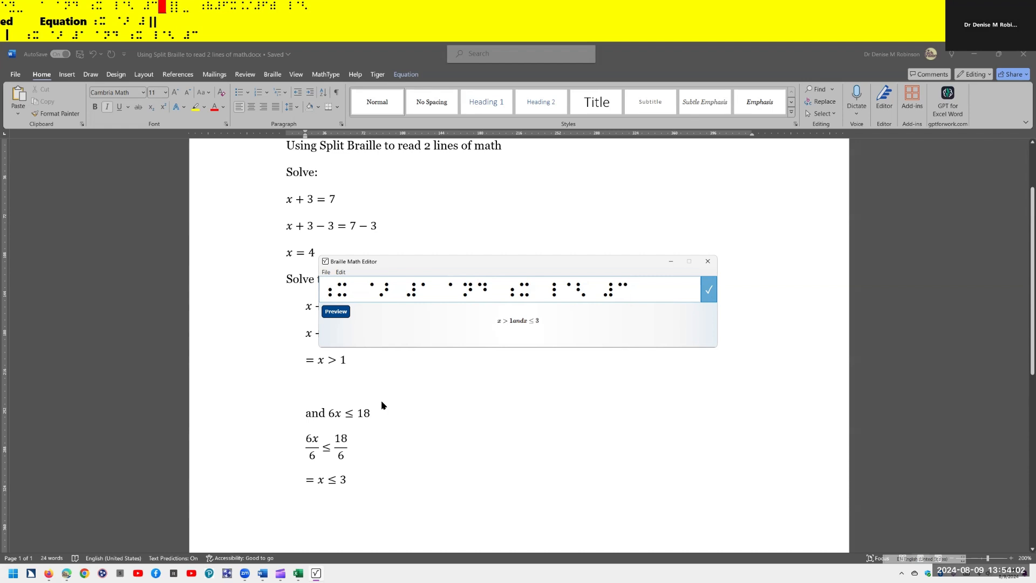
{"action": "key", "text": "Return"}
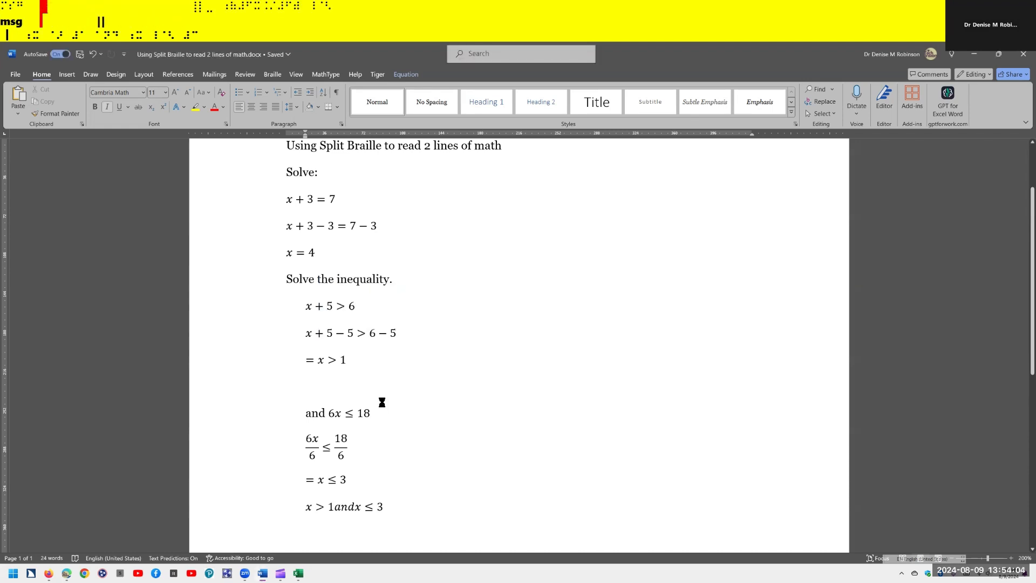
Add a space between the word "and" and the x that follows it in the combined solution line.
{"action": "key", "text": "Left"}
{"action": "key", "text": "Left"}
{"action": "key", "text": "Left"}
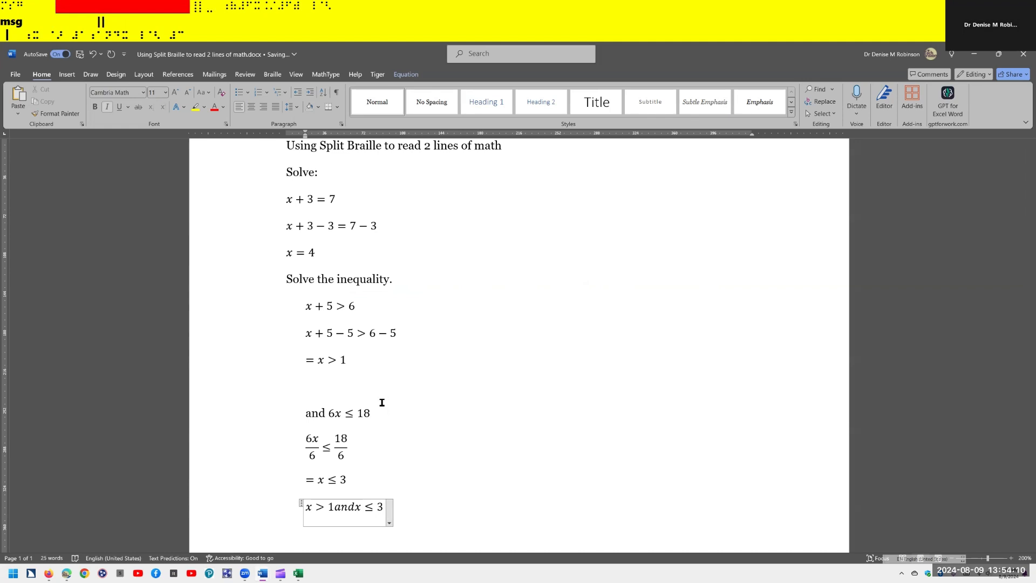
{"action": "key", "text": "Left"}
{"action": "key", "text": "Left"}
{"action": "key", "text": "Left"}
{"action": "key", "text": "Left"}
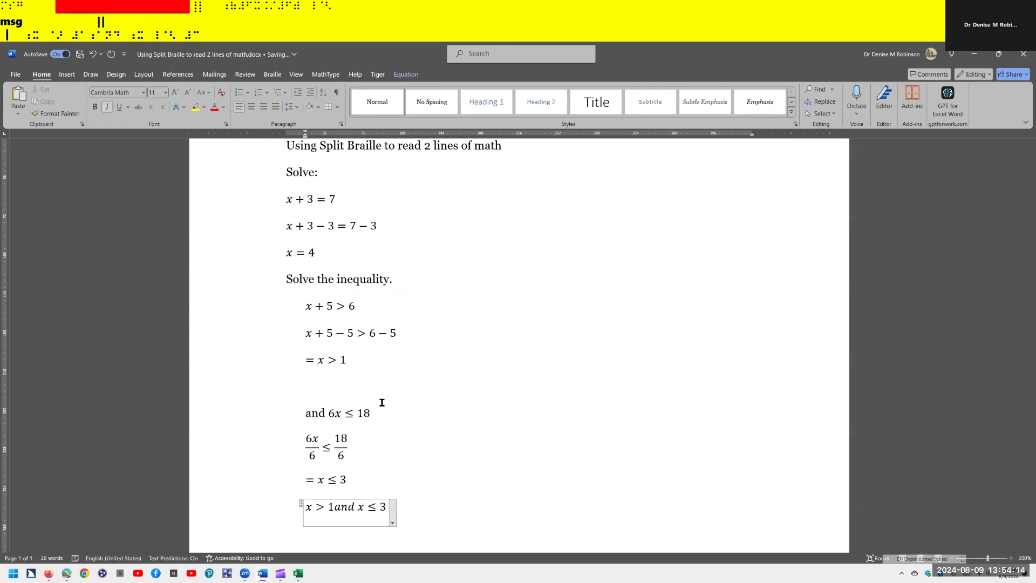